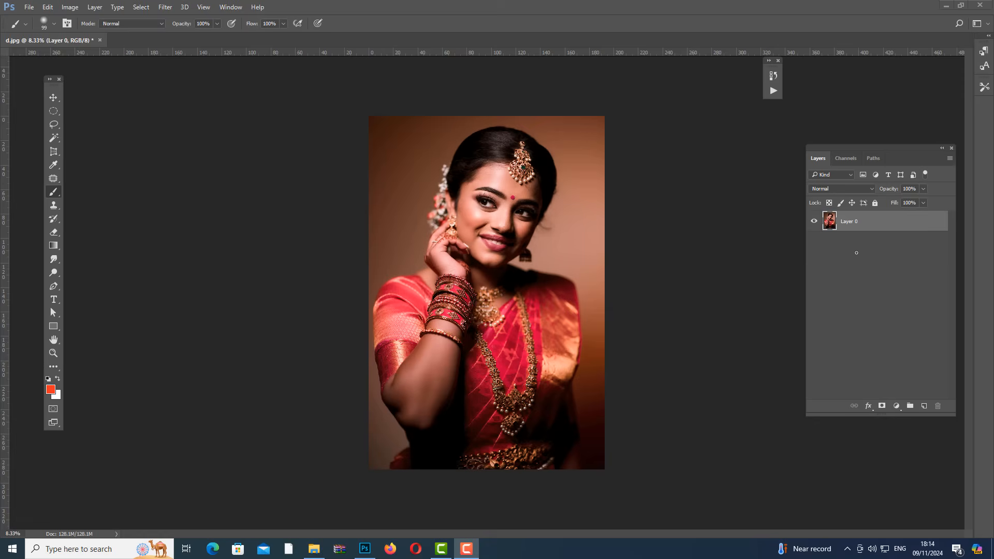
Hide the Layers panel and display it again.
click(221, 8)
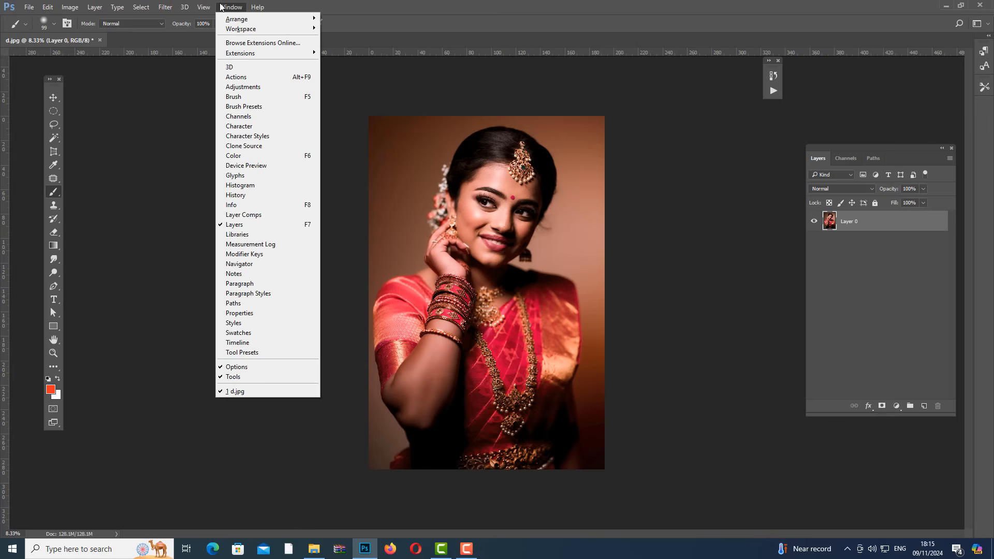
click(271, 227)
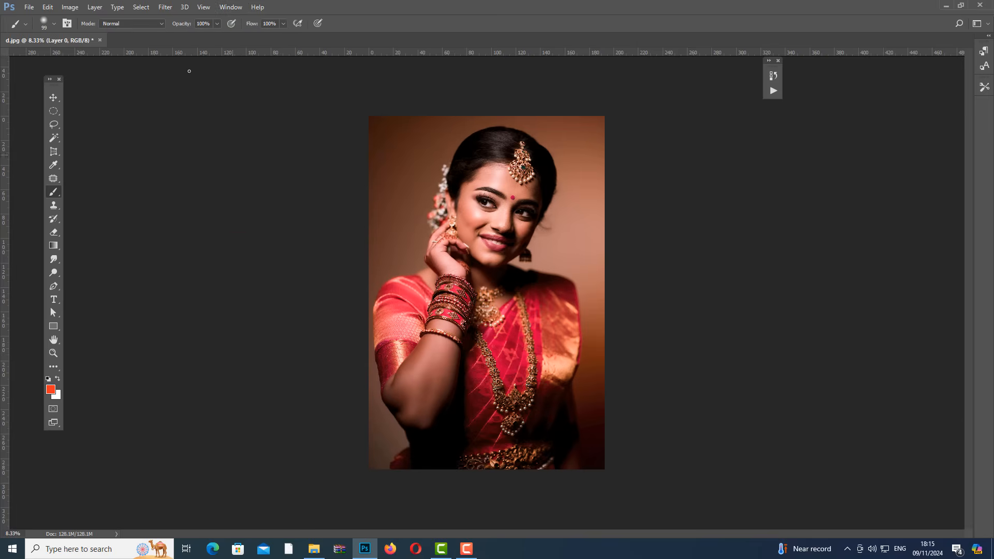
click(230, 6)
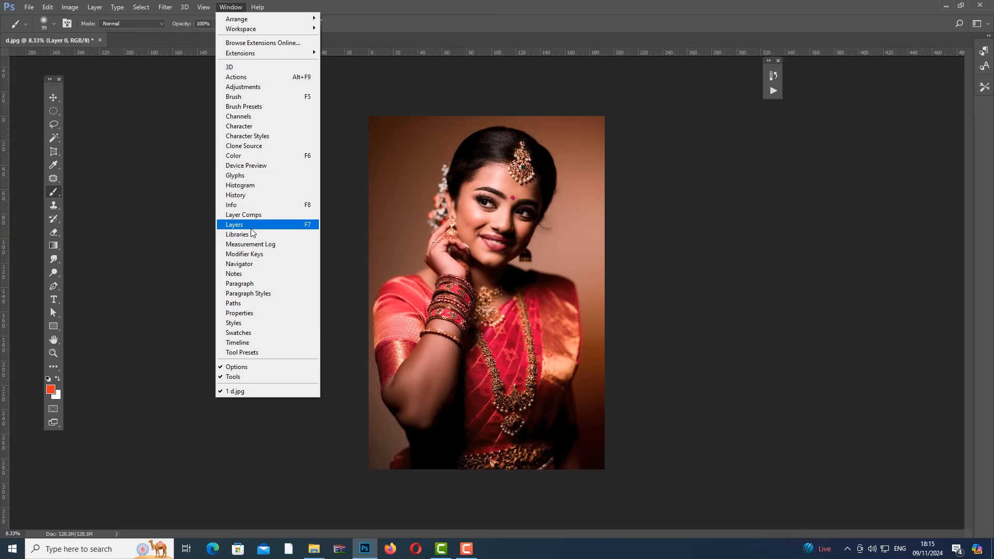
click(271, 224)
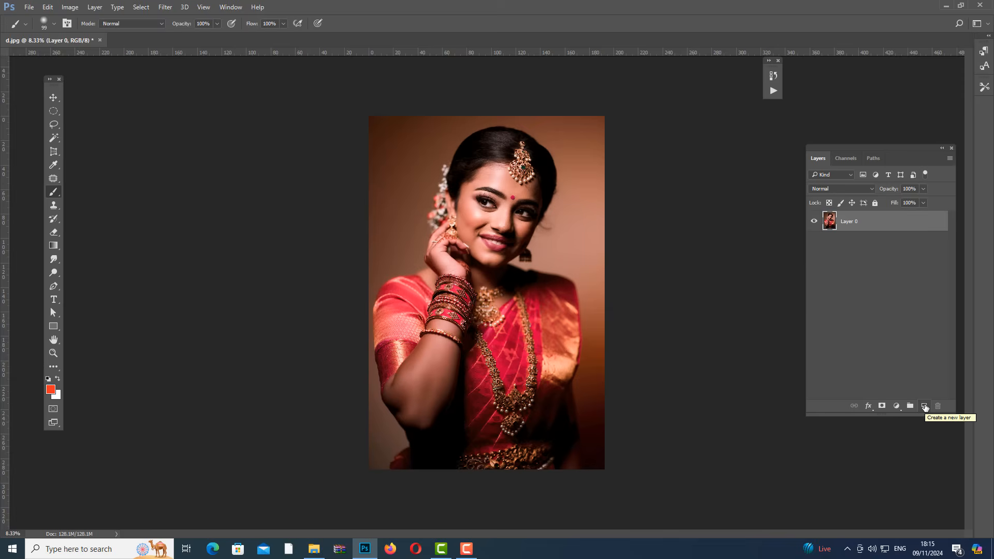
Add two empty layers above Layer 0 and rename Layer 1 to Sytu.
click(925, 407)
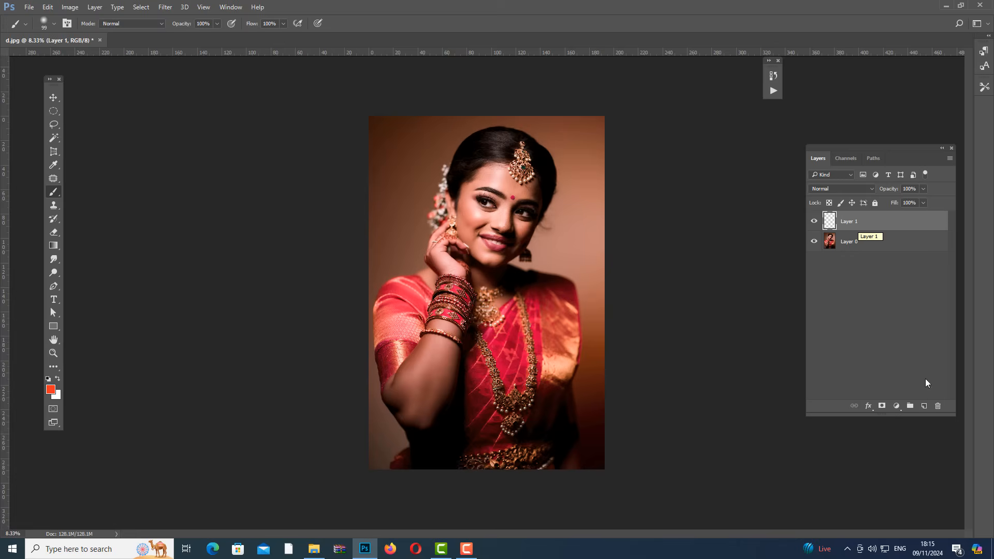
click(924, 406)
click(854, 245)
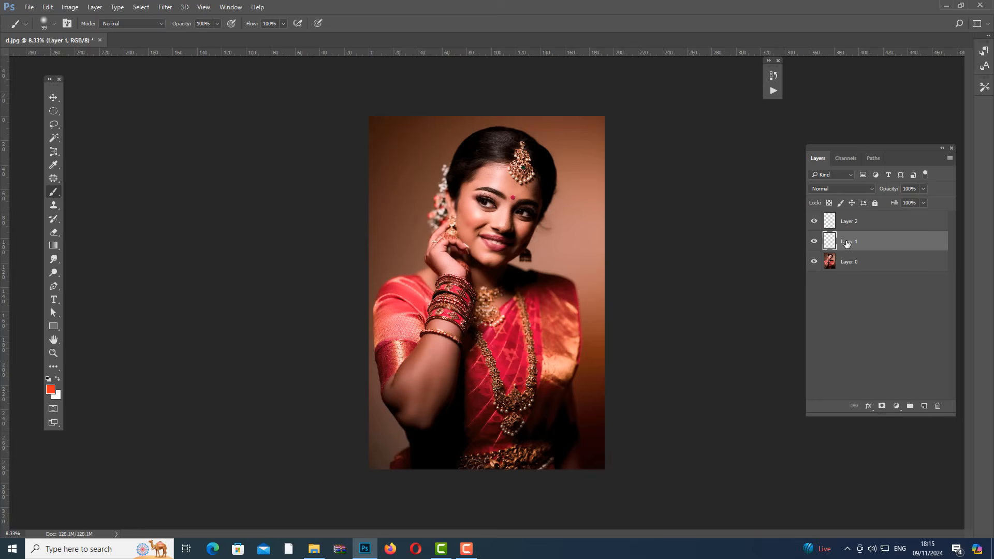
double_click(852, 244)
text(Sytu)
key(Return)
Rename Layer 2 to venbhamedia tech.
double_click(850, 222)
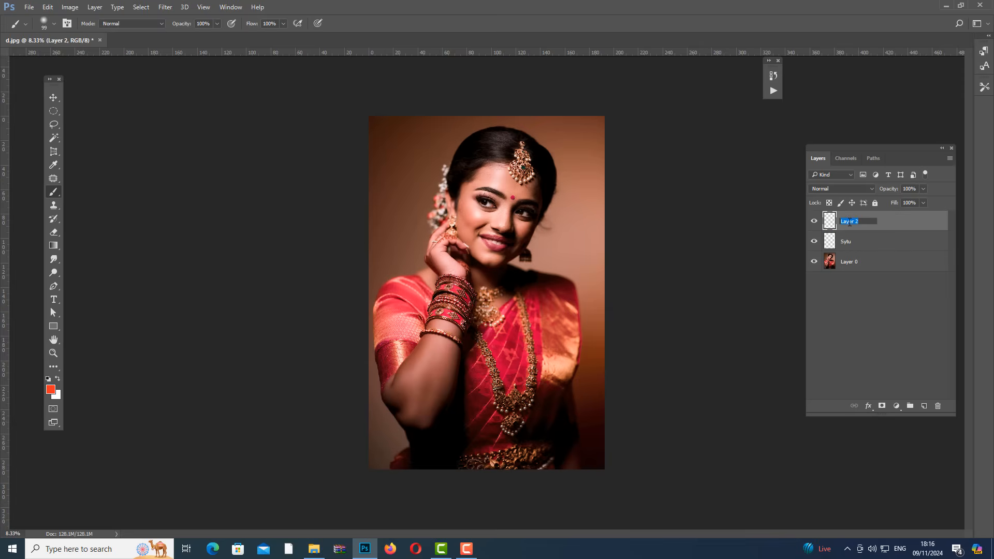
text(venbhamedia tech)
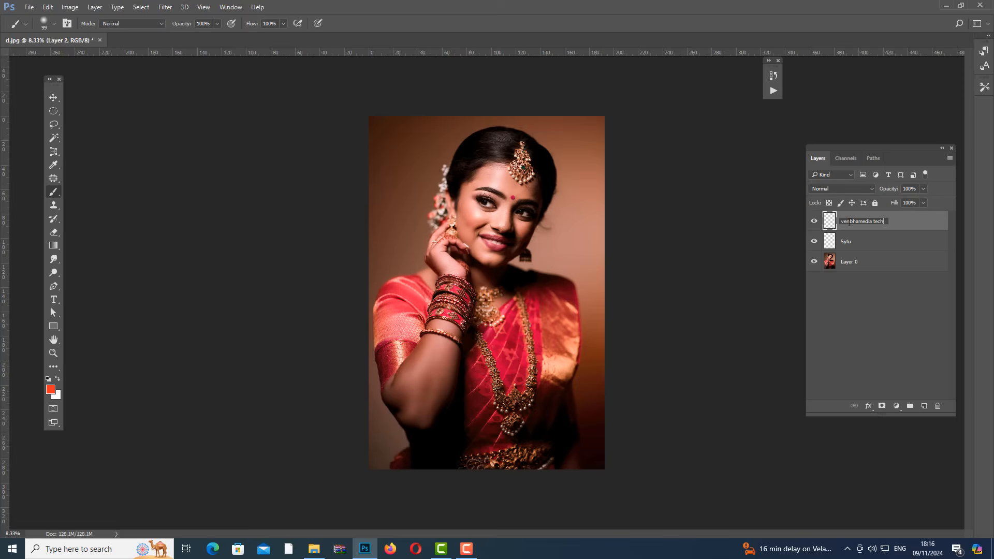
key(Return)
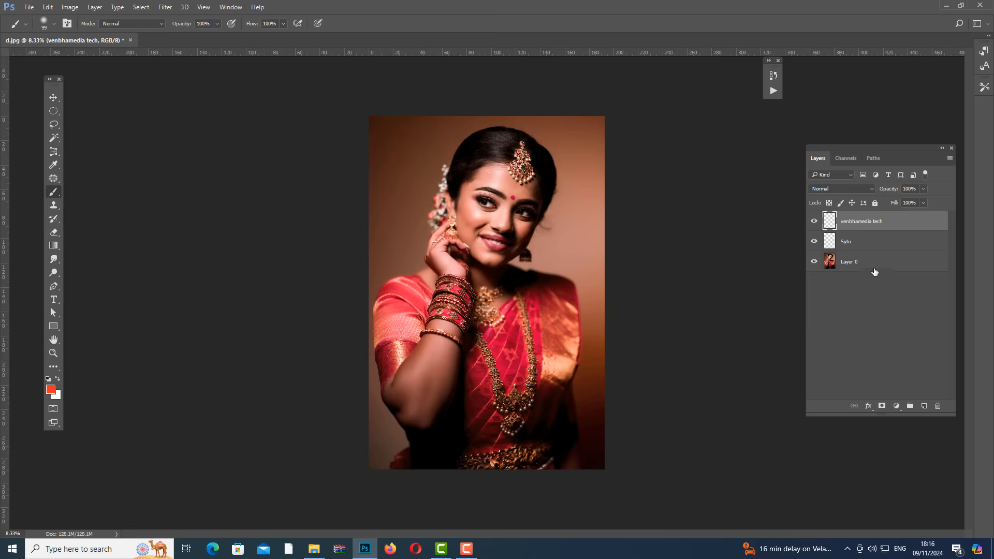
Try deleting the venbhamedia tech layer twice, undoing the deletion each time.
click(816, 227)
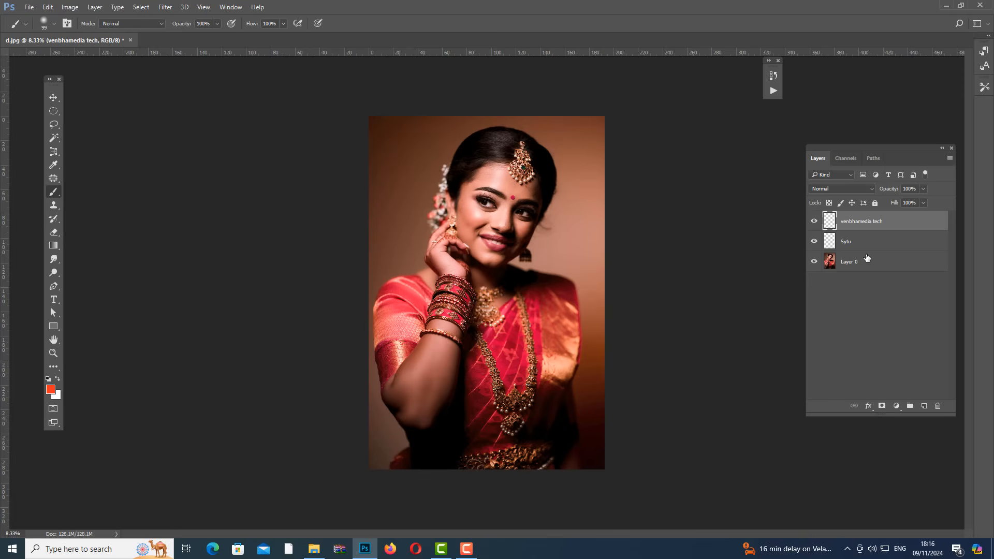
click(862, 314)
click(863, 224)
key(Delete)
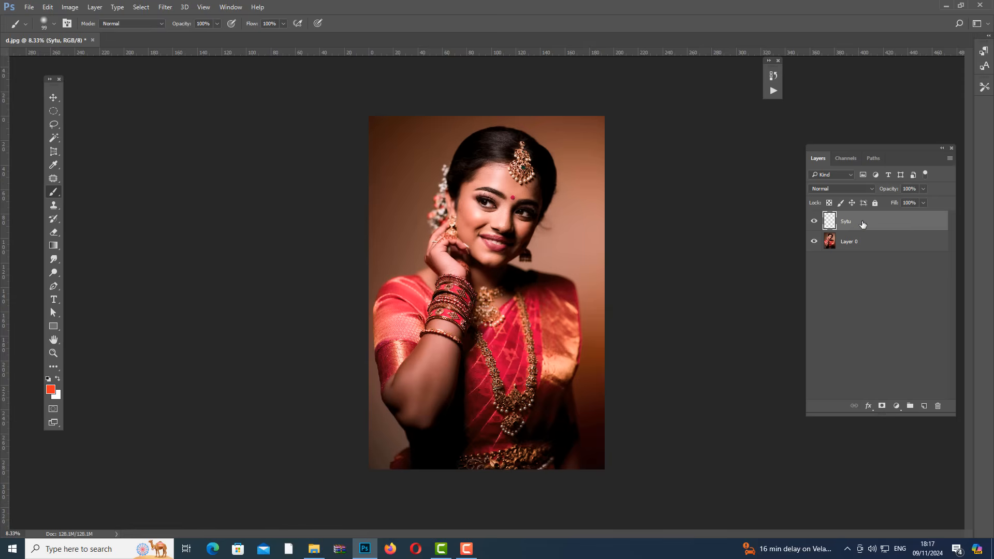
key(ctrl+z)
right_click(862, 223)
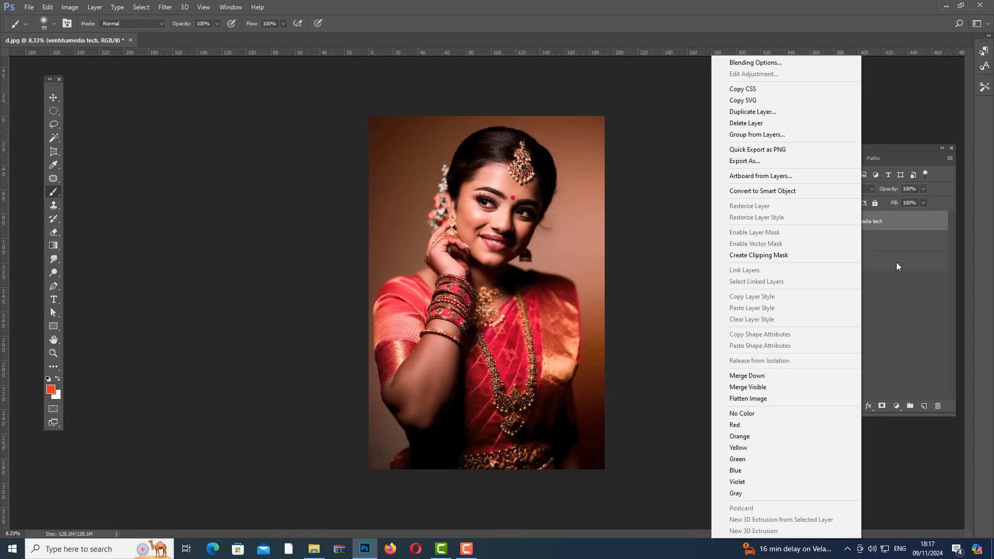
click(766, 124)
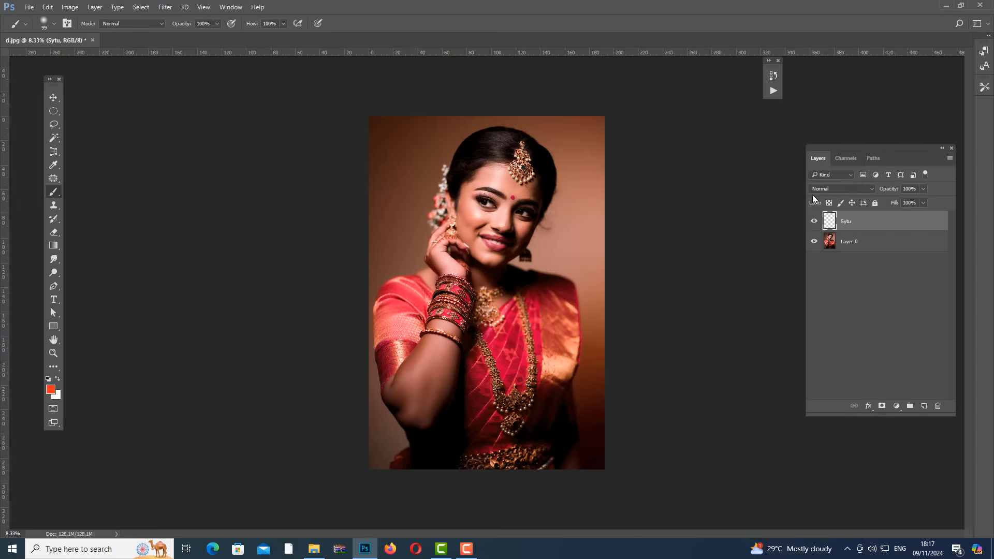
key(ctrl+z)
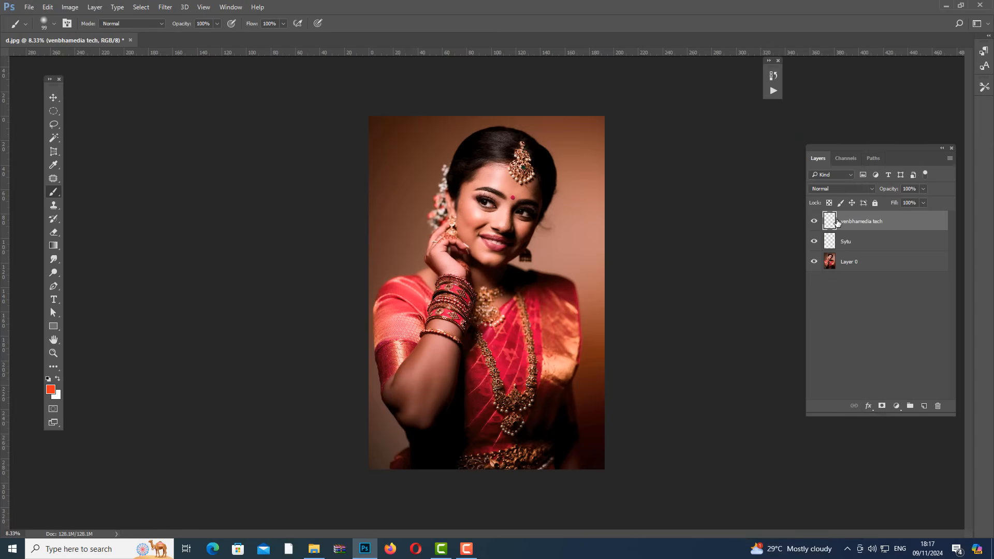
Delete the venbhamedia tech layer and the Sytu layer, keeping only Layer 0.
drag(832, 222, 939, 410)
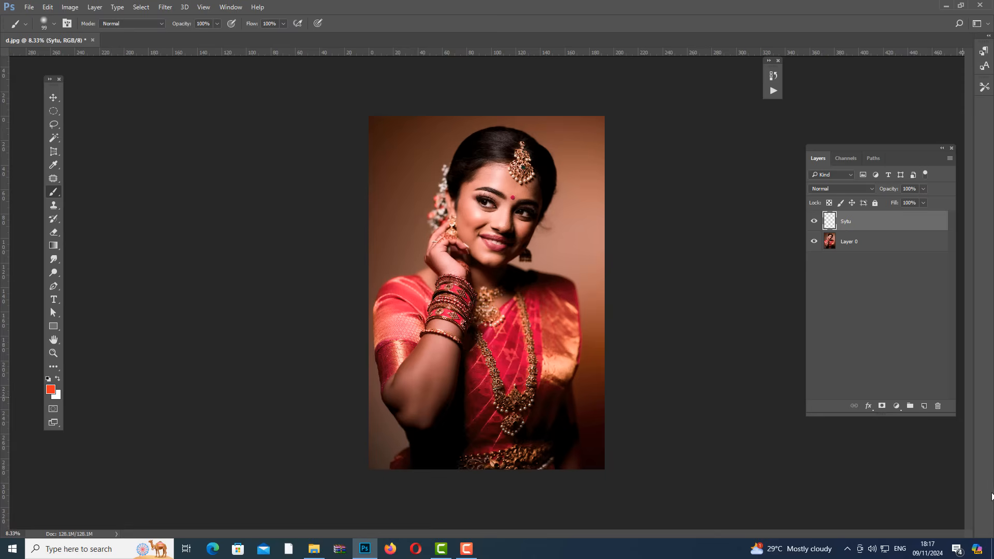
click(853, 246)
click(860, 224)
click(939, 406)
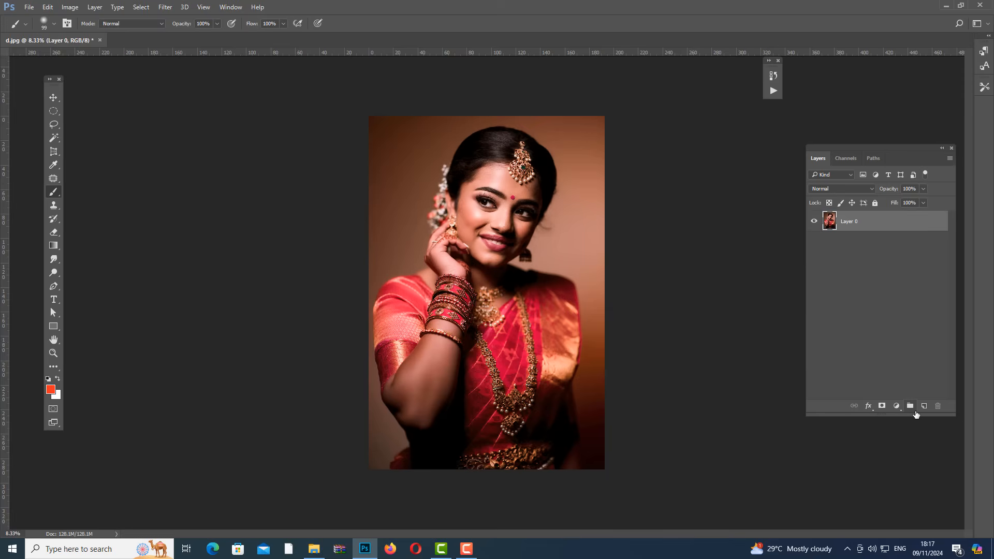
Activate the Move tool and make a duplicate of Layer 0.
click(54, 97)
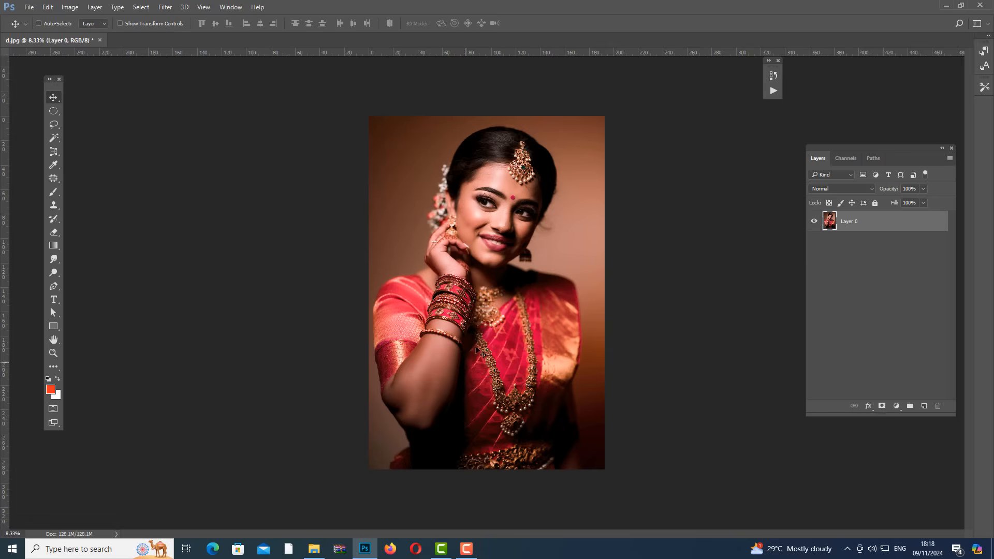
click(48, 7)
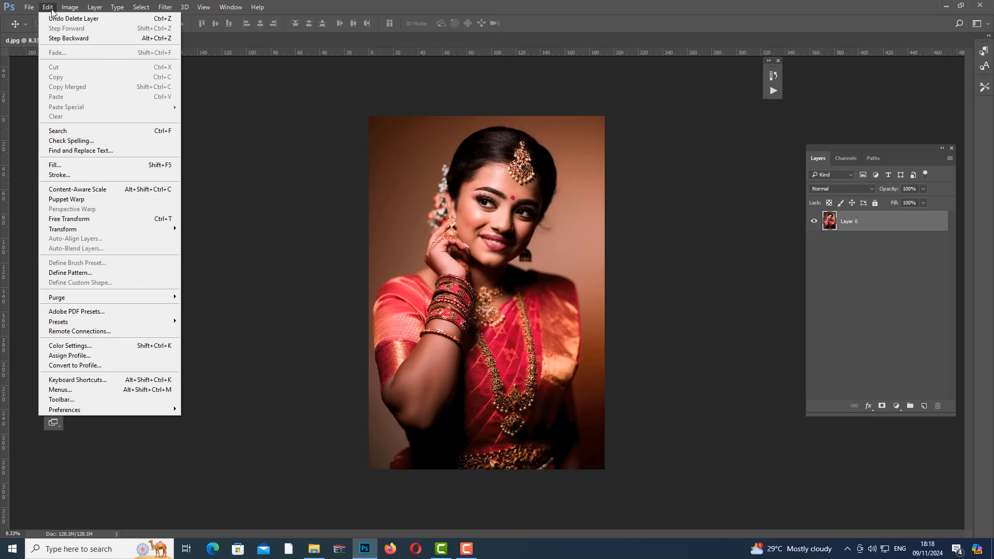
mouse_move(75, 11)
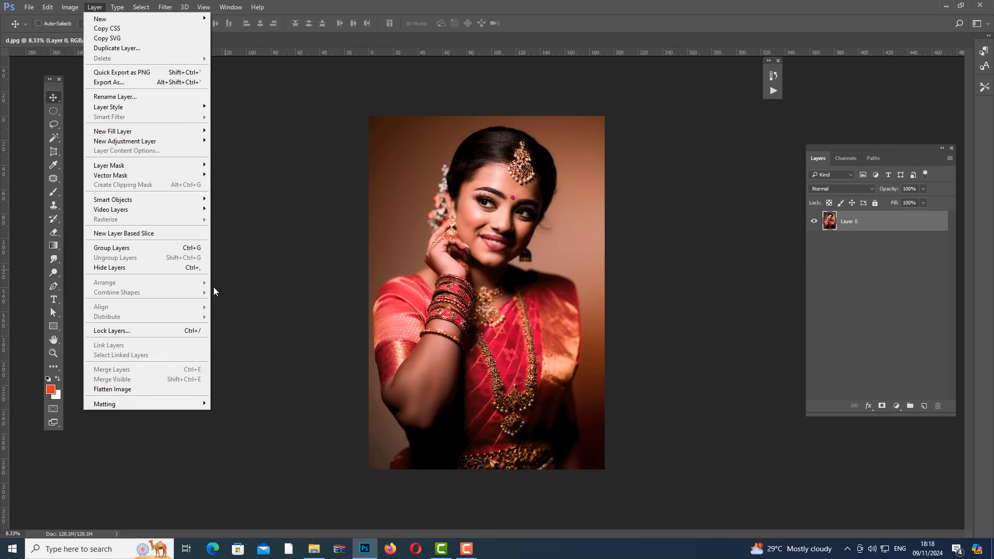
click(403, 252)
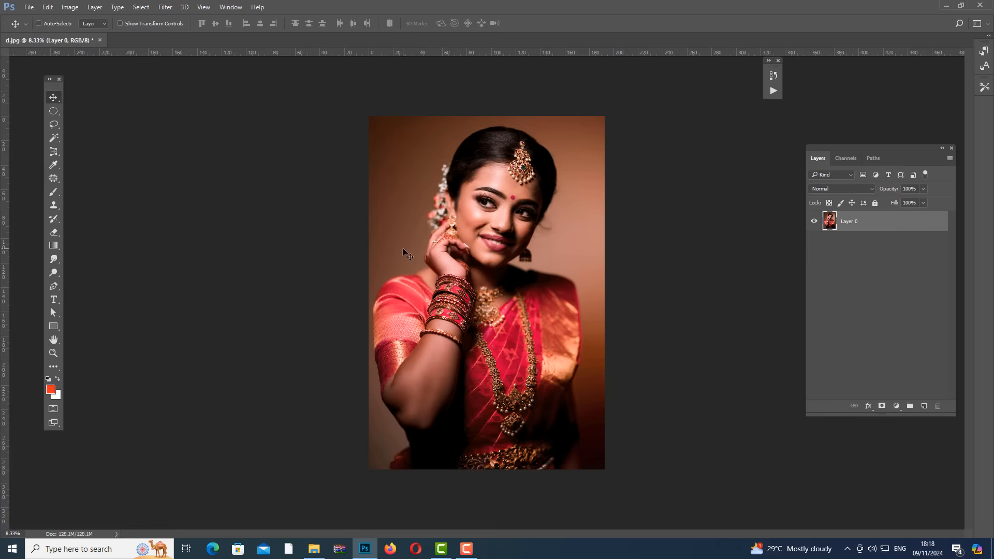
key(ctrl+j)
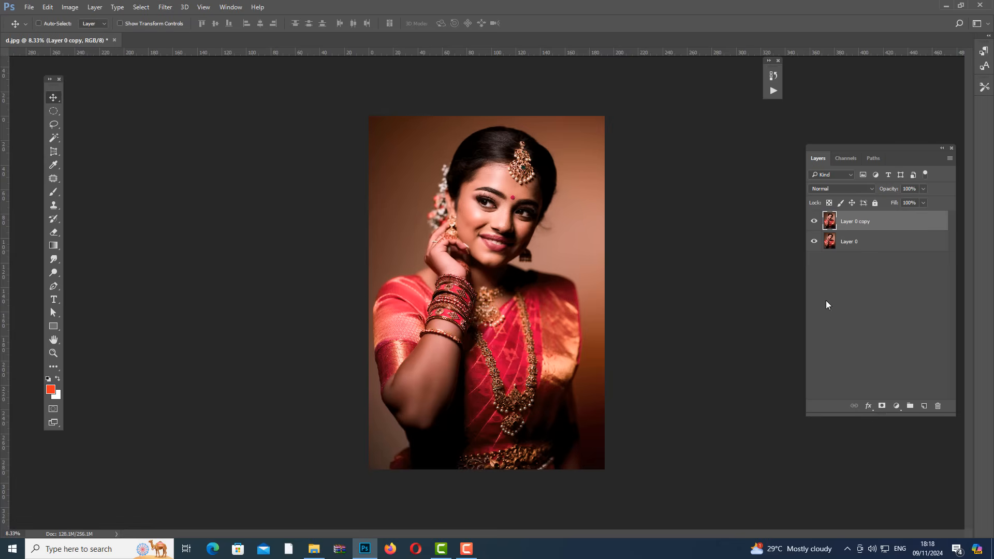
Duplicate the Layer 0 copy layer within d.jpg under the name Layer 0 copy 2.
right_click(853, 221)
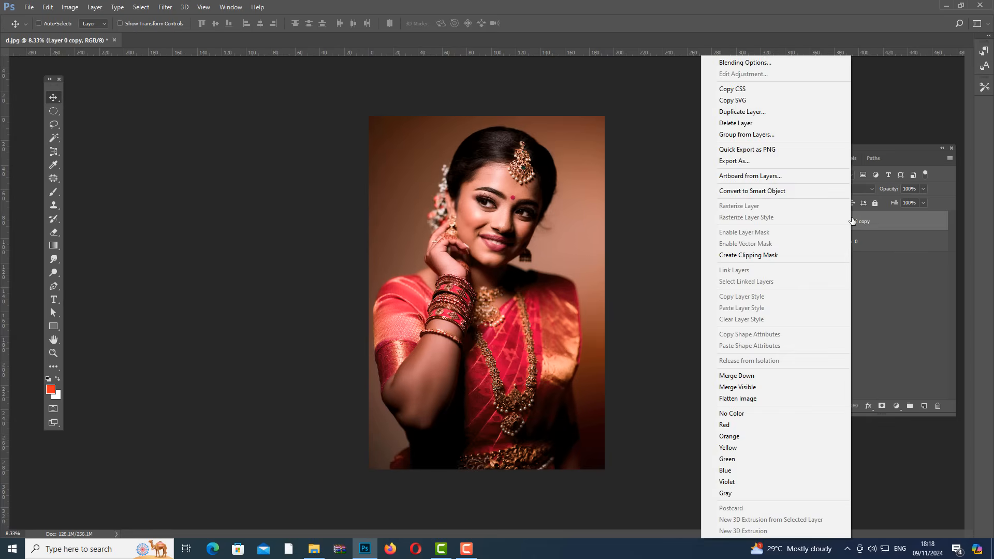
click(758, 113)
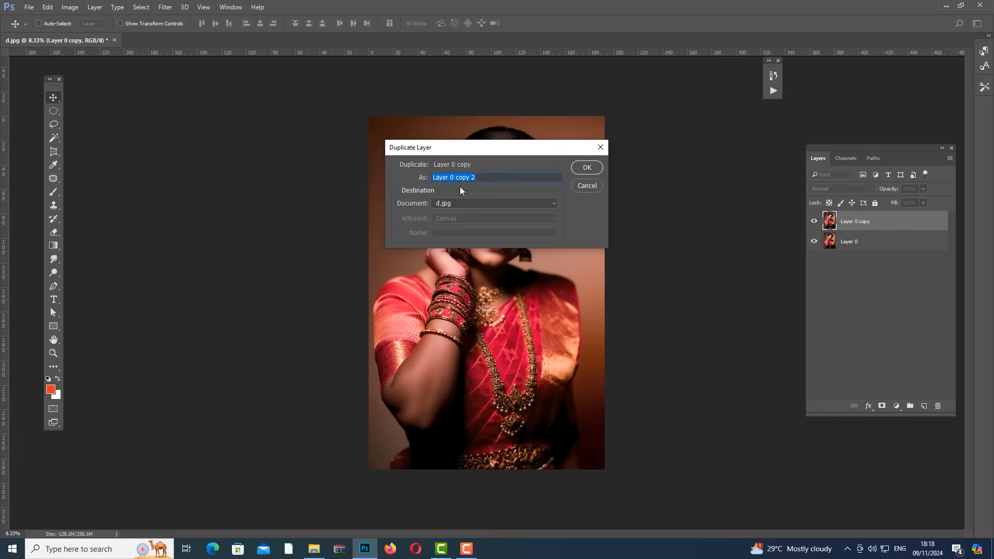
click(592, 167)
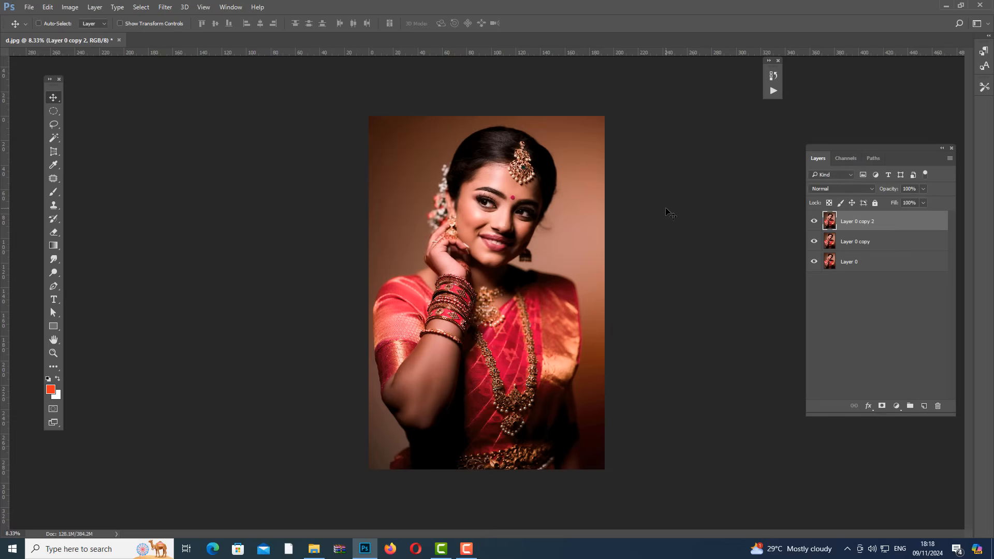
Make six more duplicates of the portrait layer, up to Layer 0 copy 8.
key(ctrl+j)
key(ctrl+j)
key(ctrl+j)
key(ctrl+j)
key(ctrl+j)
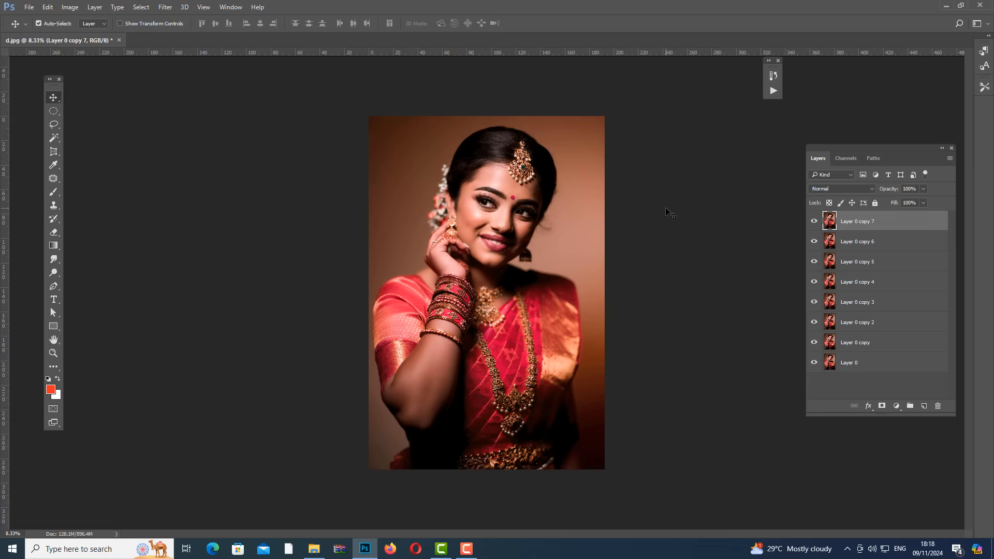
key(ctrl+j)
Group all layers from Layer 0 to Layer 0 copy 8 and rename the group to Photo.
click(864, 385)
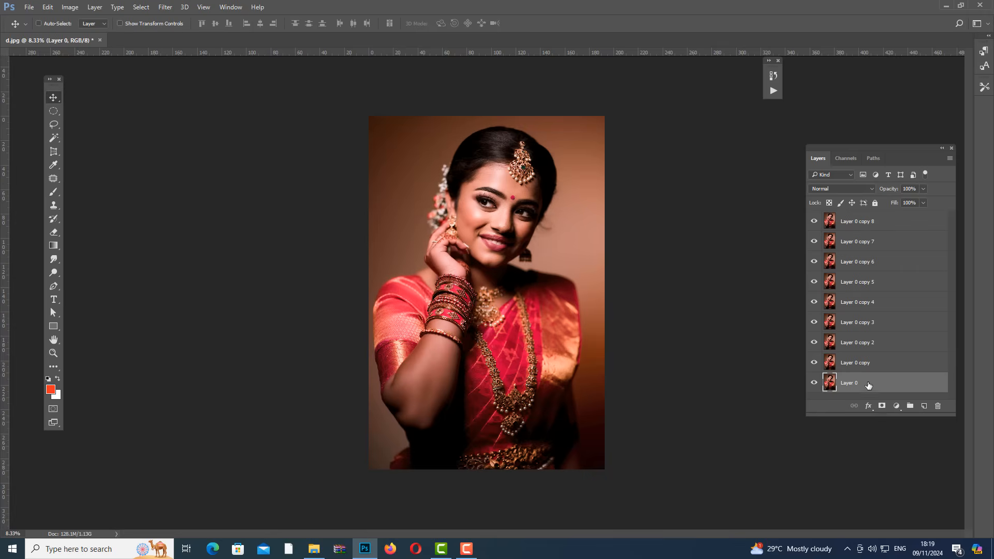
shift+click(855, 226)
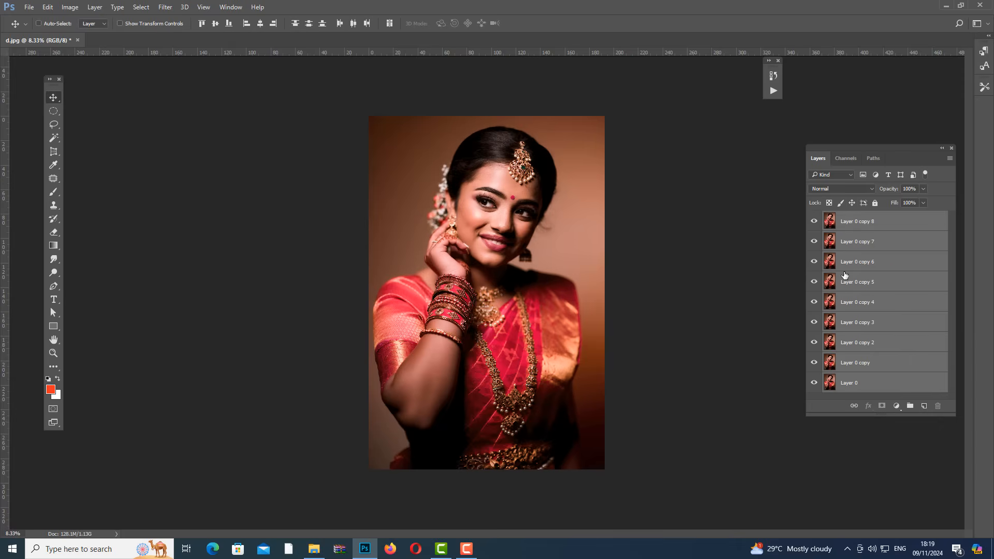
click(910, 407)
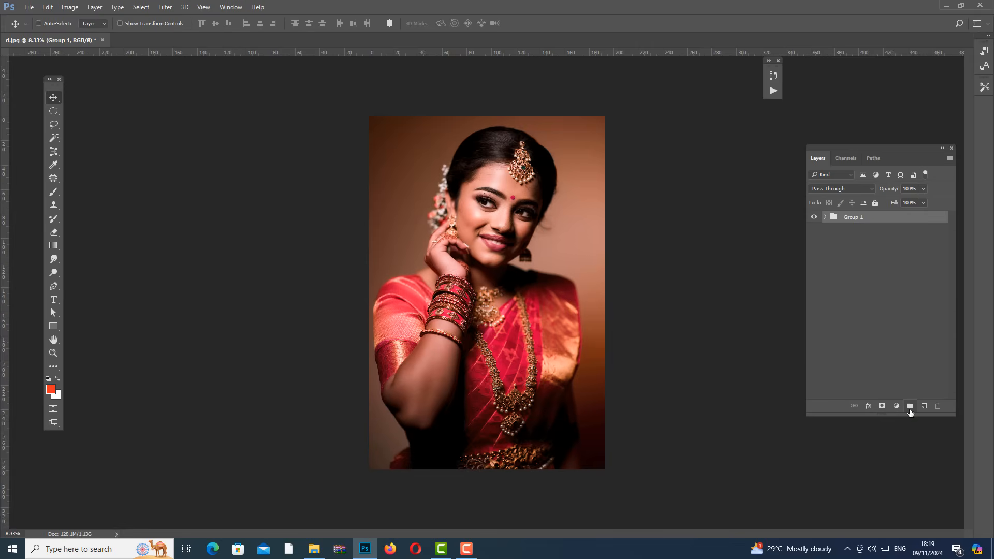
double_click(854, 217)
text(Photo)
key(Return)
Expand the Photo group and hide Layer 0 copy 5 and Layer 0 copy 6.
click(824, 217)
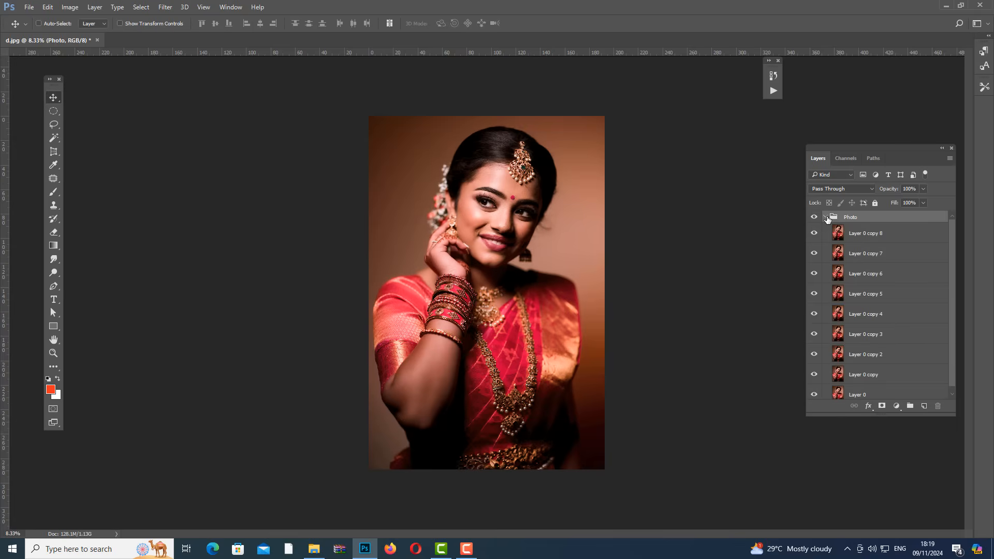
click(814, 294)
click(814, 273)
click(815, 274)
click(815, 294)
click(814, 294)
click(814, 273)
Hide the remaining visible layers in the Photo group, toggle Layer 0 copy 8, and show those layers again.
click(823, 238)
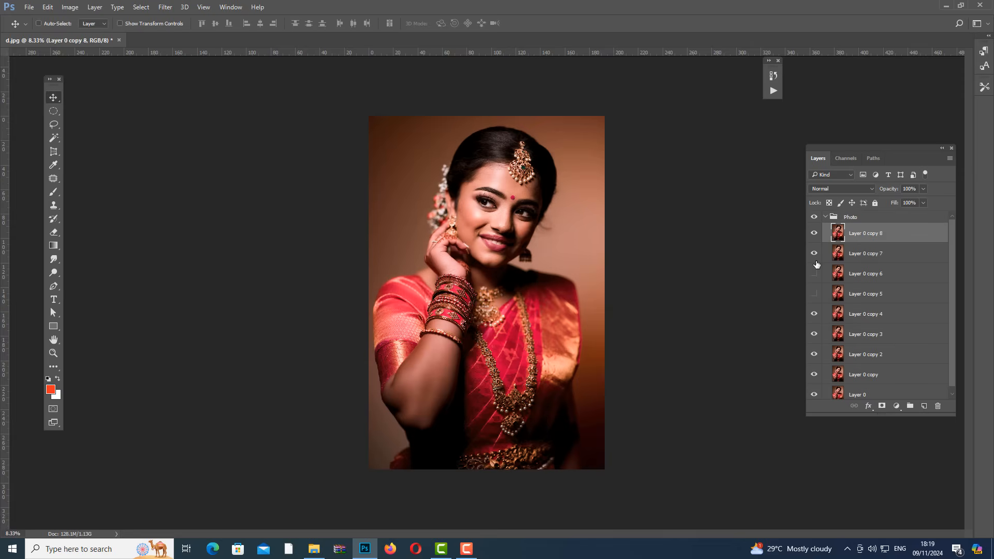
drag(814, 314, 815, 236)
click(814, 234)
click(814, 234)
click(814, 234)
click(814, 233)
click(814, 233)
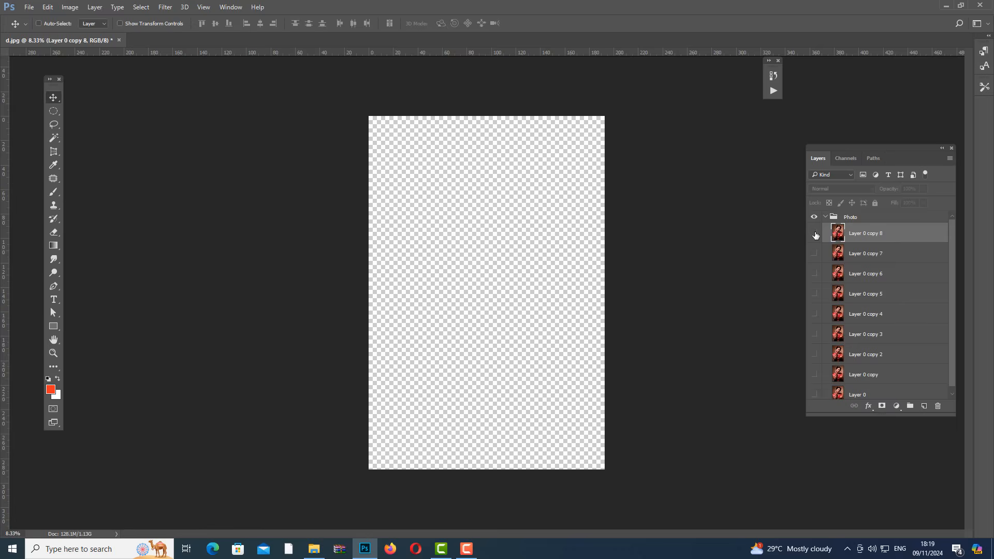
drag(815, 236, 813, 399)
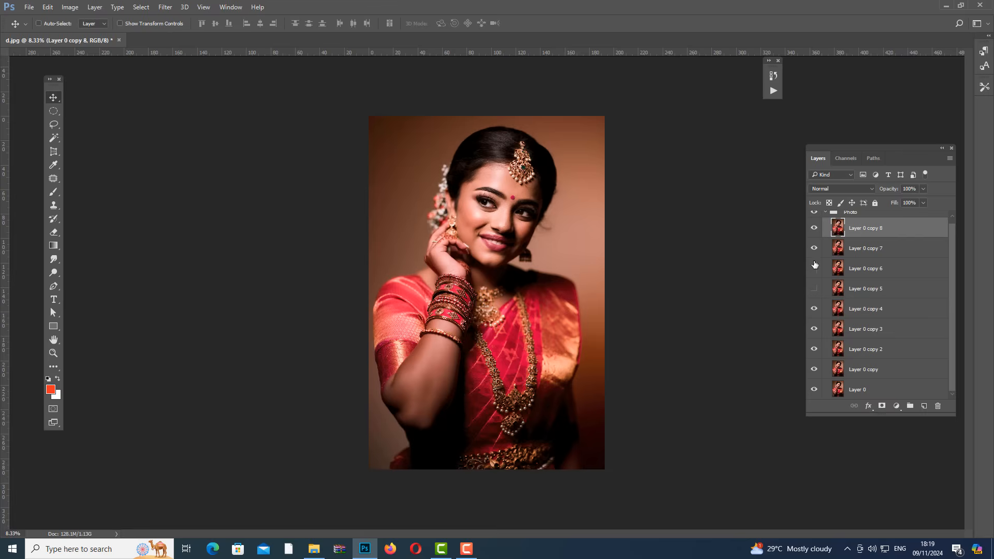
Move Layer 0 copy 7 directly below Layer 0 copy 4 and collapse the Photo group.
drag(870, 249, 871, 314)
scroll(816, 274, up, 1)
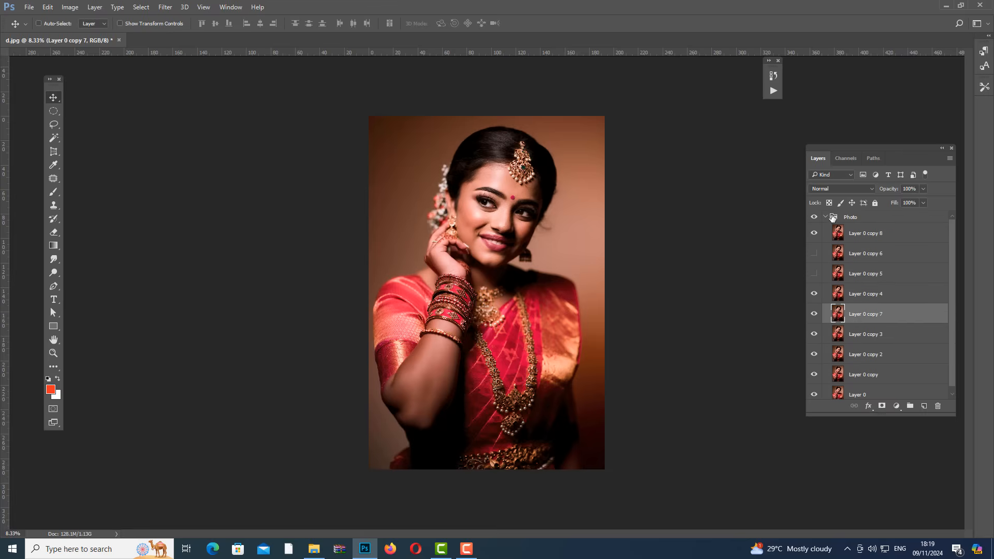
click(826, 218)
Toggle the visibility of the whole Photo group off and on twice.
click(815, 218)
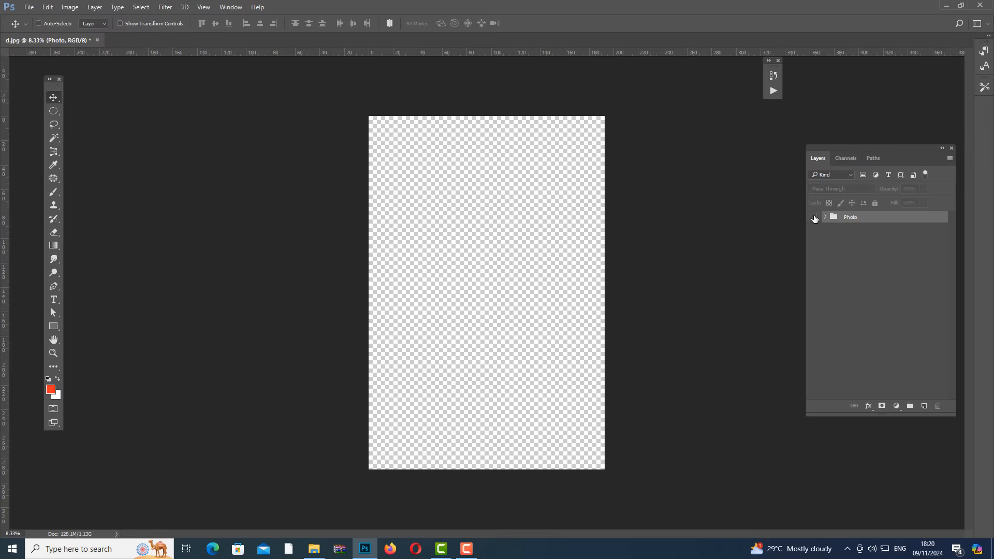
click(814, 217)
click(814, 218)
click(814, 217)
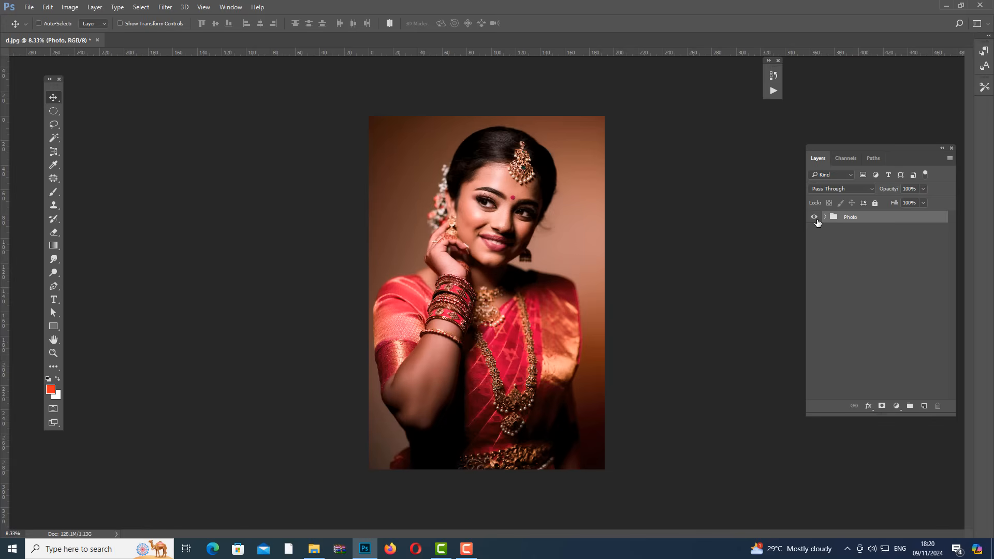
Toggle the Photo group off and on, and show its hidden layers Layer 0 copy 6 and Layer 0 copy 5.
click(814, 217)
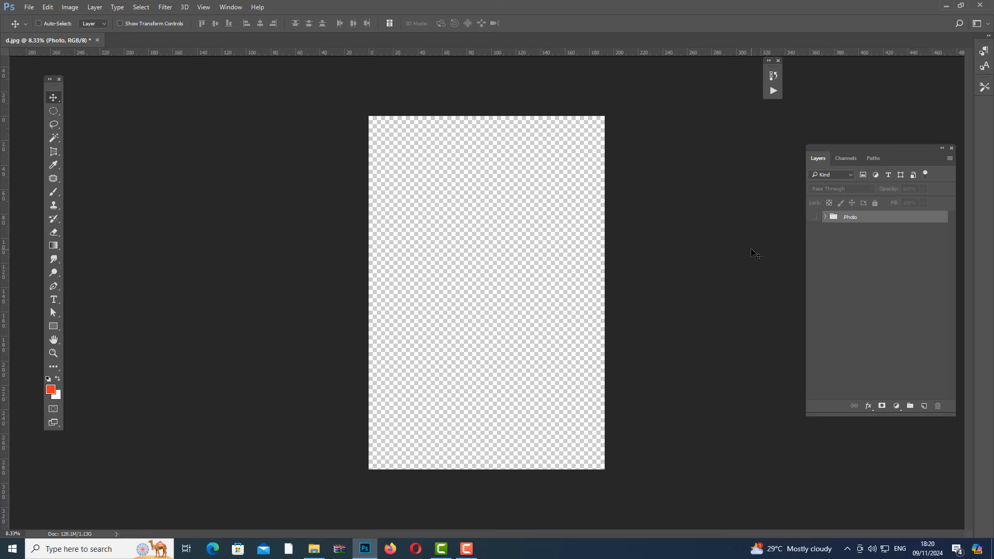
click(813, 217)
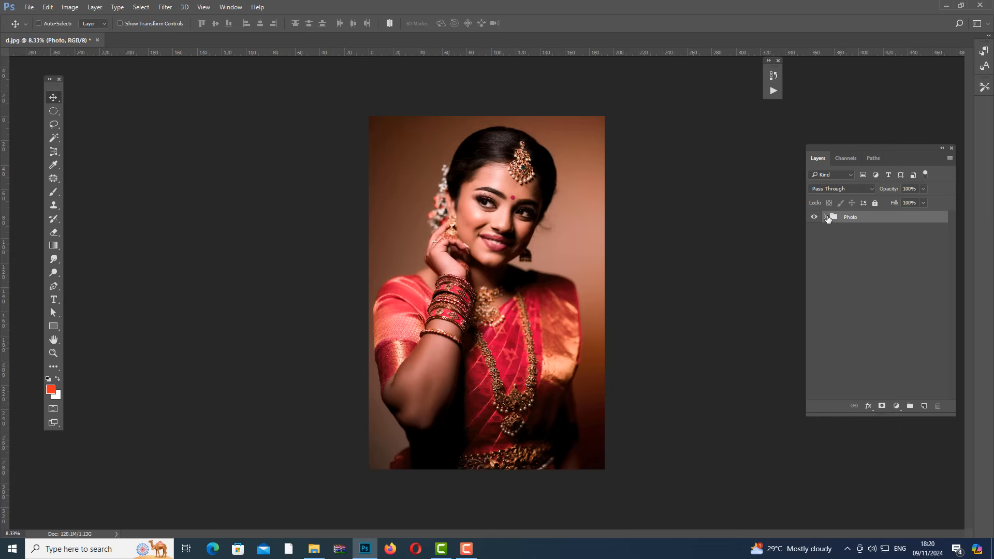
click(826, 217)
click(813, 253)
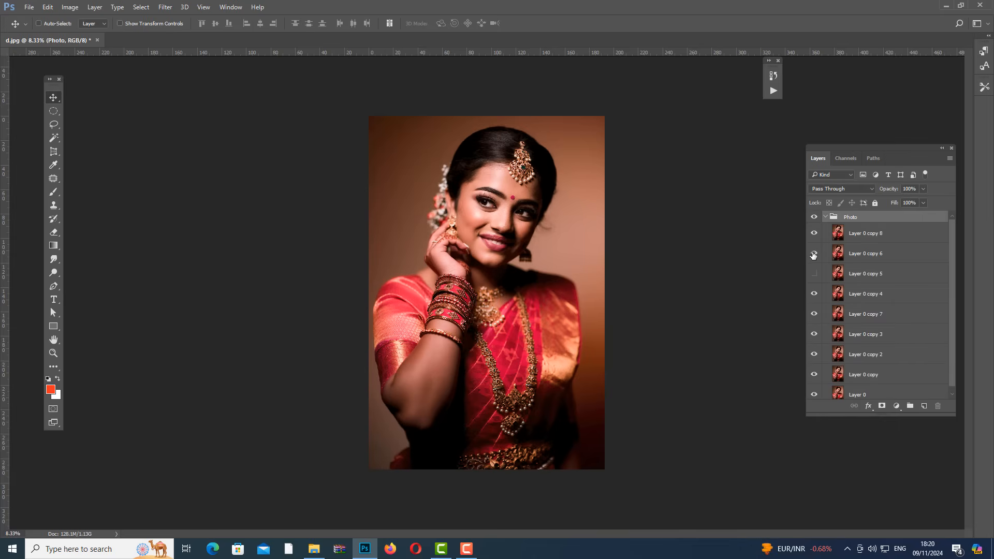
click(814, 274)
click(826, 217)
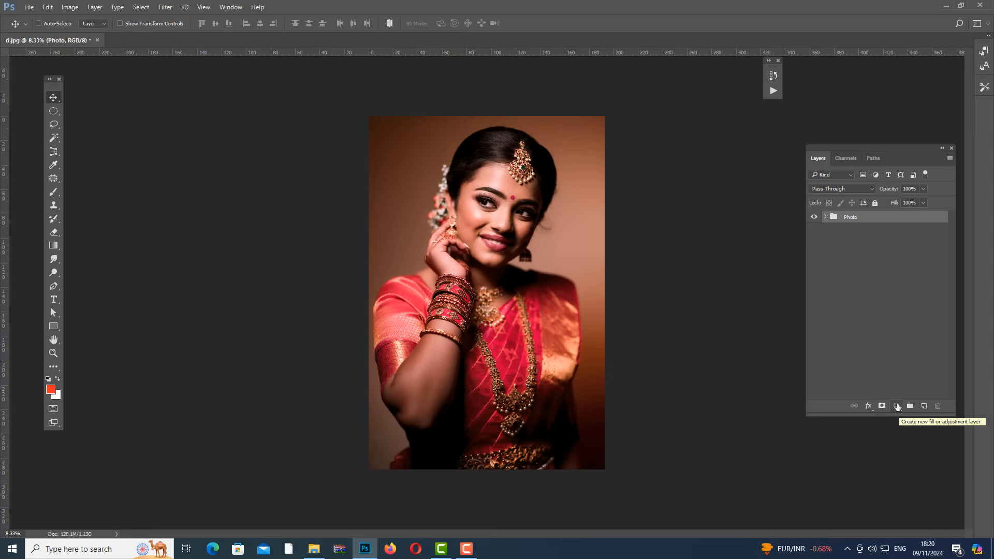
Move Layer 0 copy 8 out of the Photo group to directly above it and collapse the group.
click(825, 217)
click(873, 238)
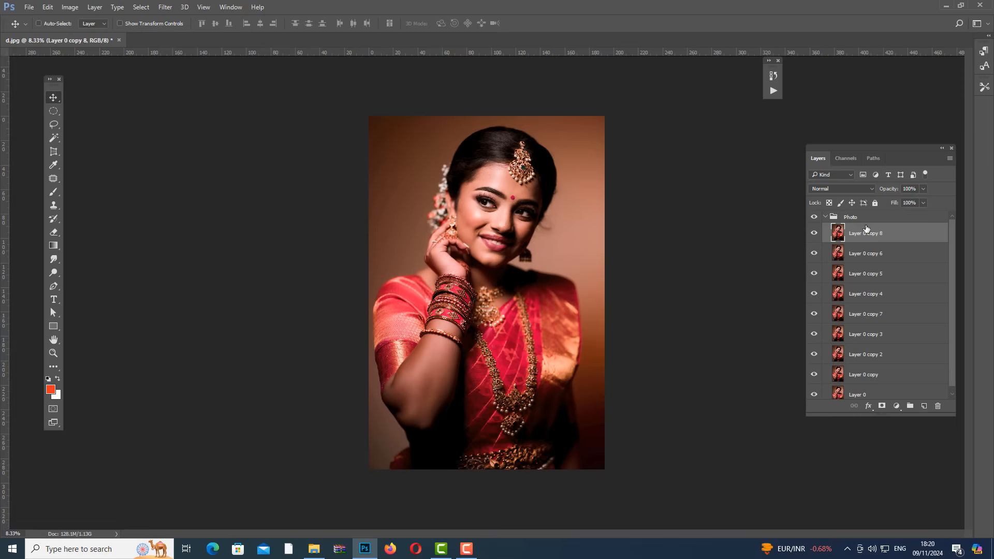
right_click(873, 235)
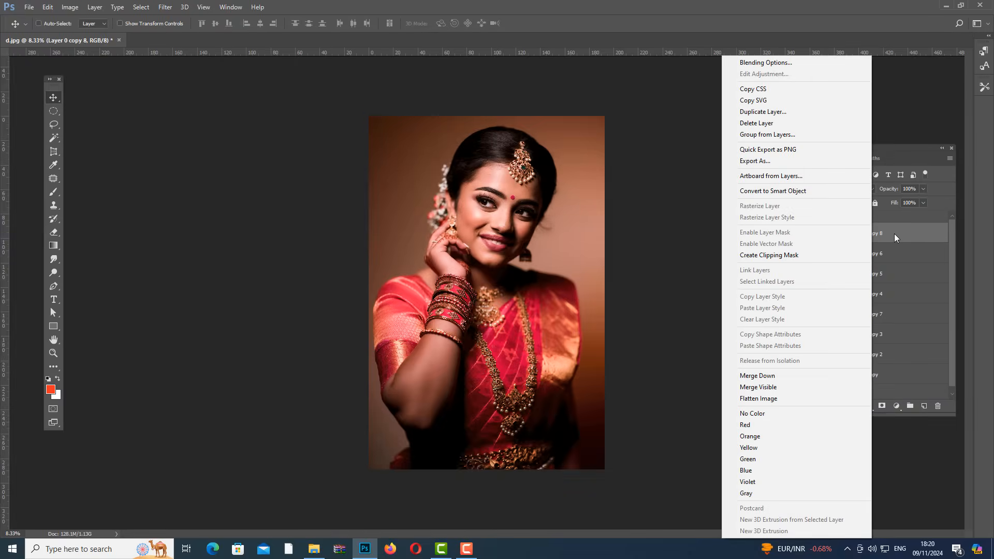
click(893, 234)
drag(871, 240, 848, 213)
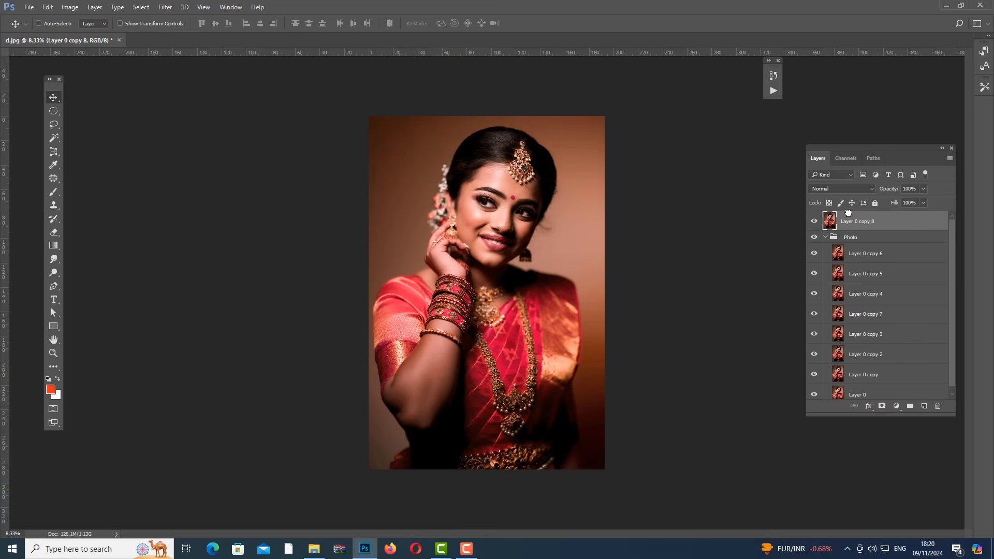
click(825, 237)
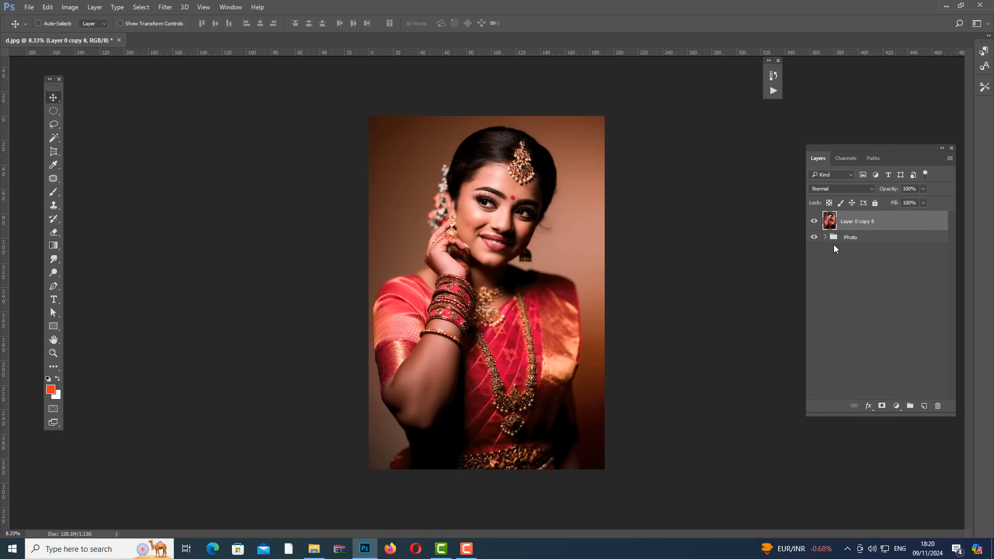
Hide the Photo group, then select Layer 0 copy 8 and view the available fill and adjustment layer types.
click(863, 259)
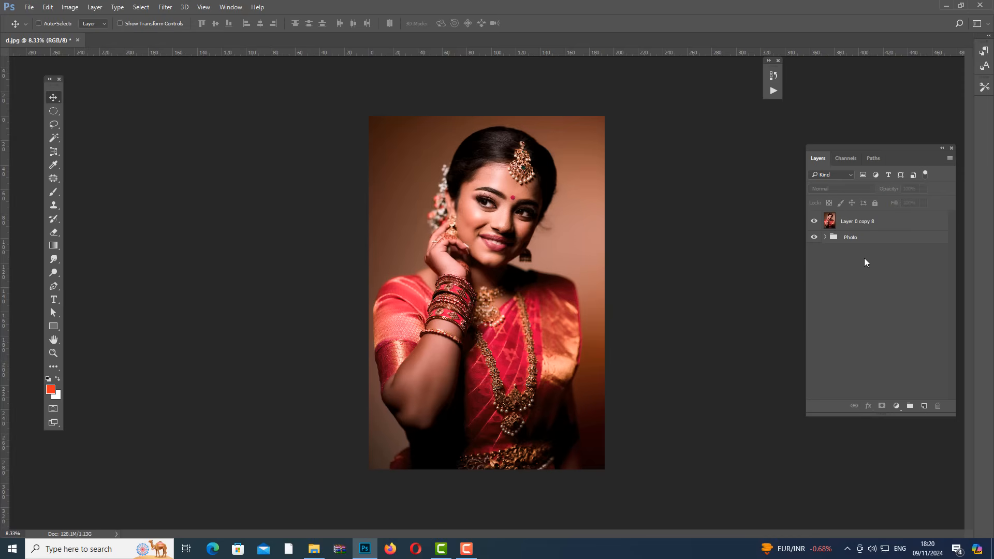
click(814, 237)
click(874, 220)
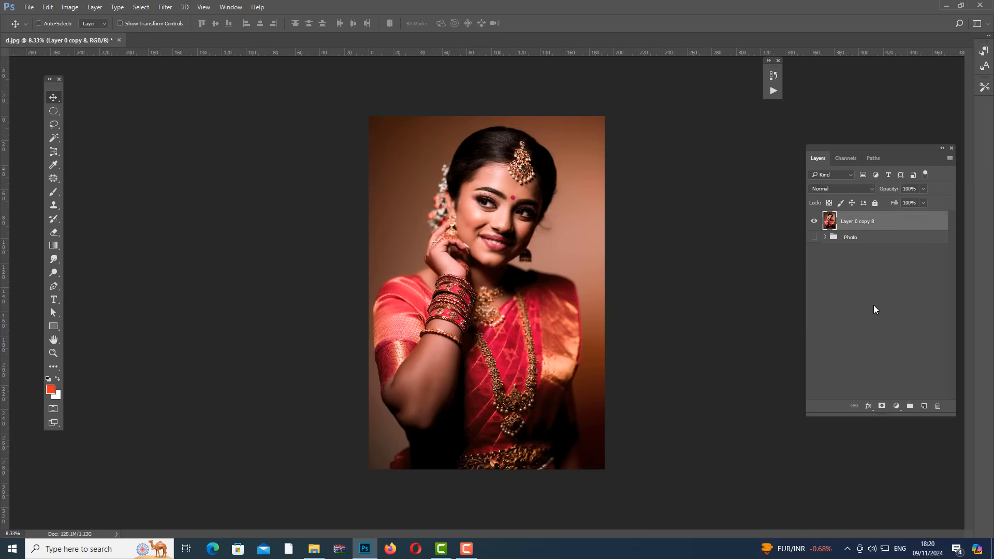
click(898, 407)
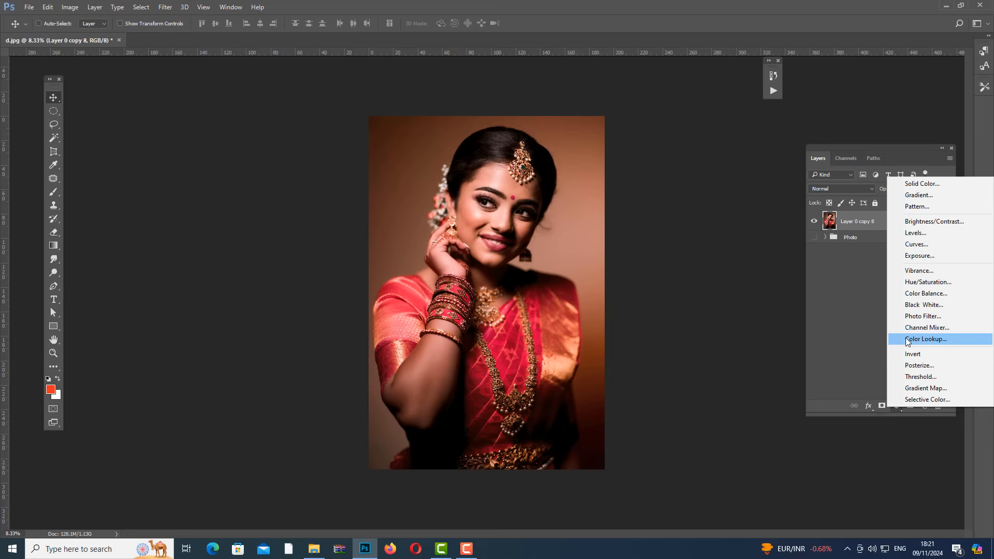
click(868, 338)
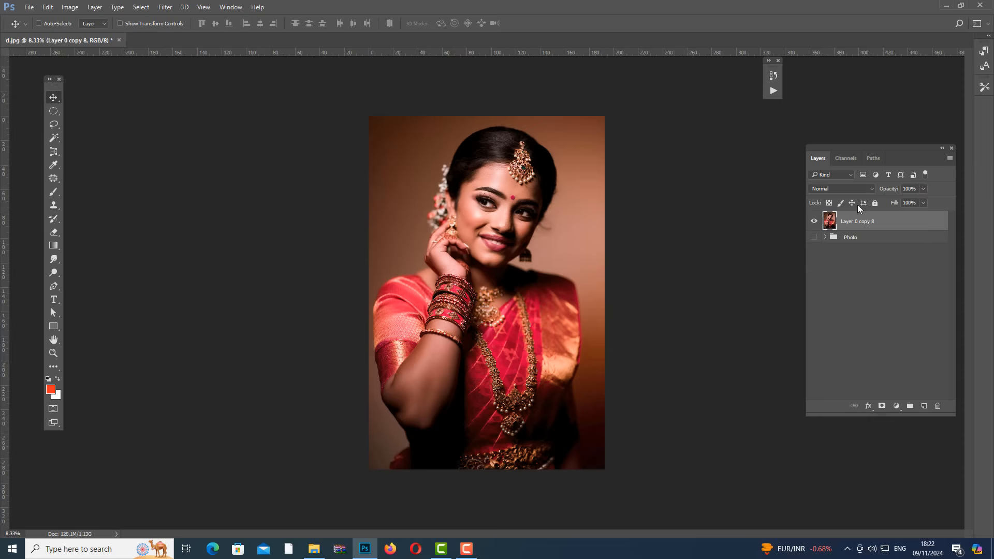
Create a new empty layer and place it between Layer 0 copy 8 and the Photo group.
click(925, 406)
drag(860, 222, 859, 250)
click(870, 302)
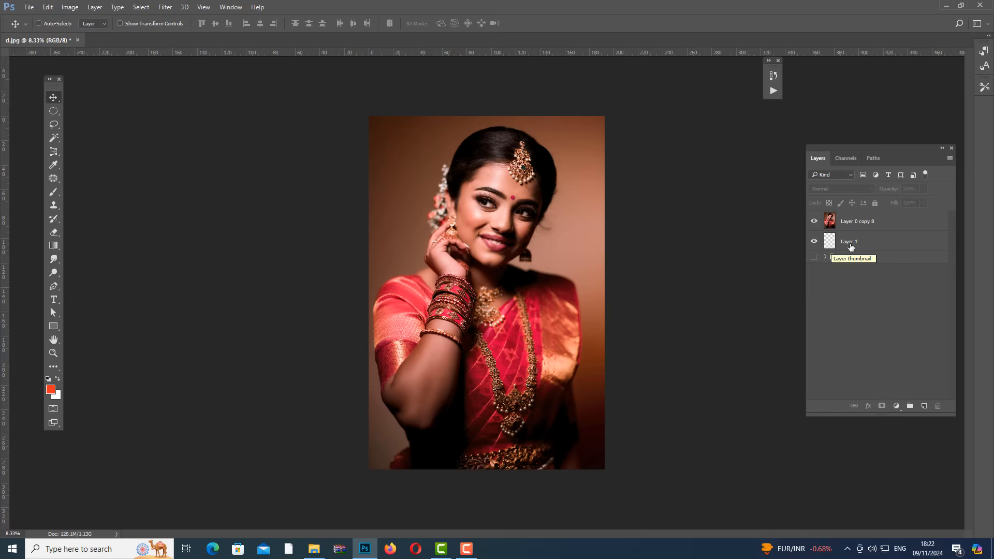
Swap the foreground and background colors and fill Layer 1 with the Background Color in Normal mode at 100% opacity.
click(834, 248)
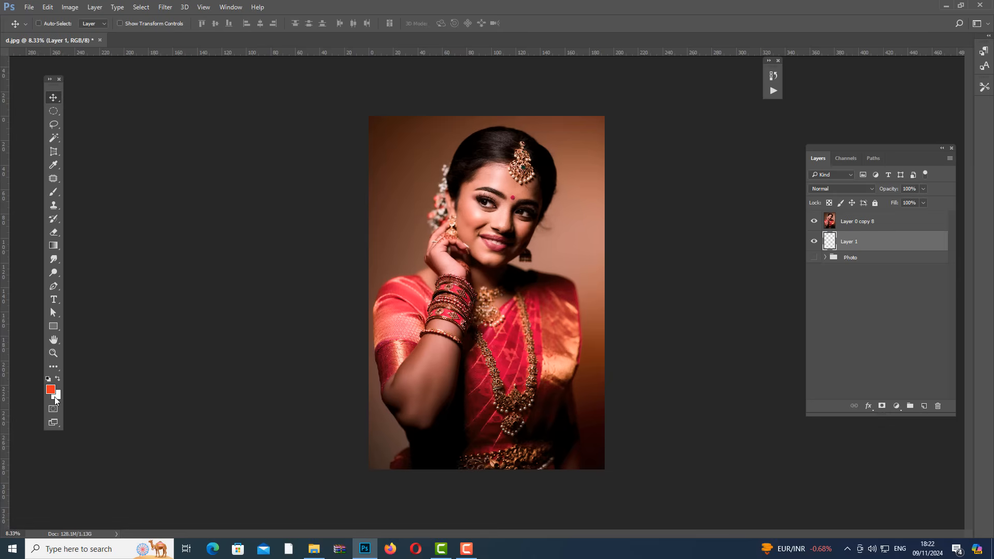
click(58, 378)
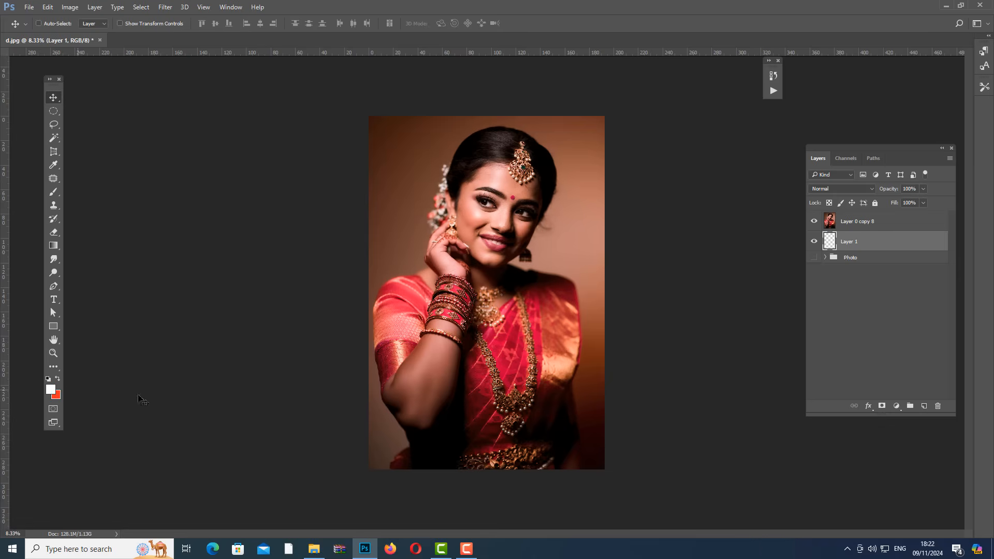
right_click(847, 244)
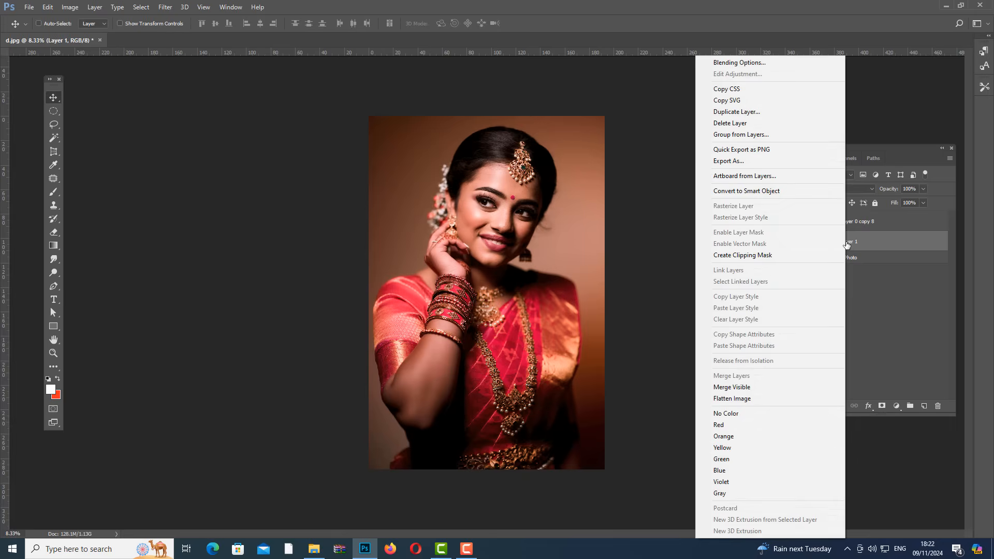
click(869, 242)
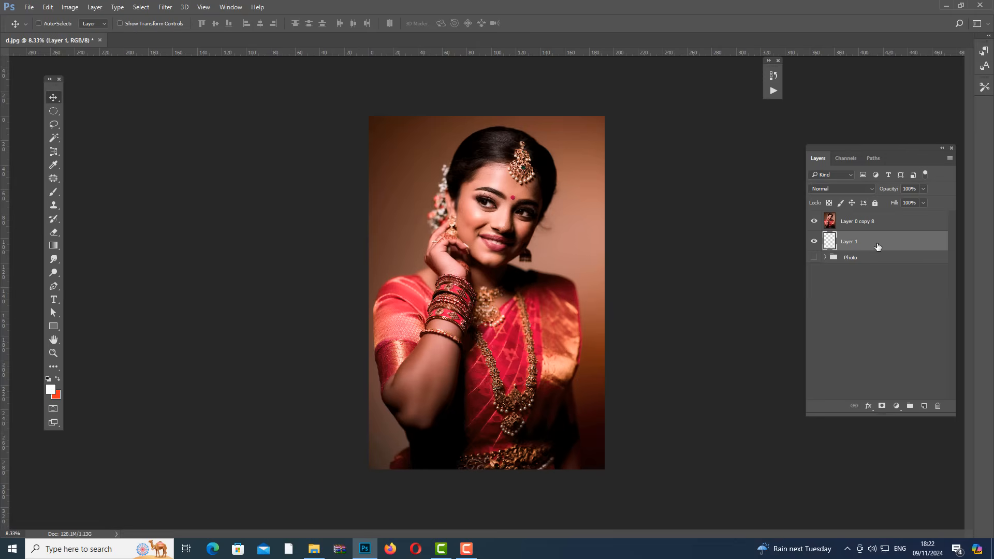
click(48, 7)
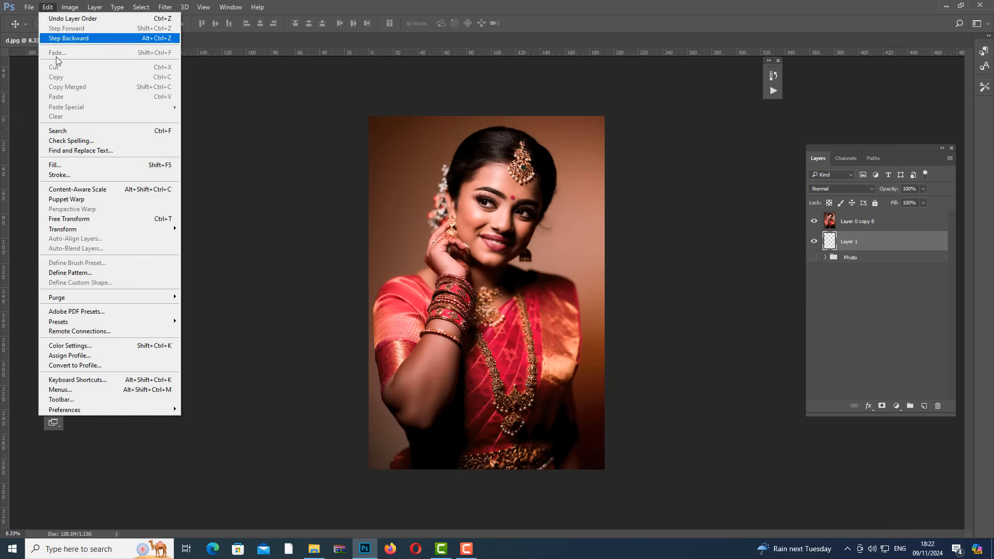
click(65, 165)
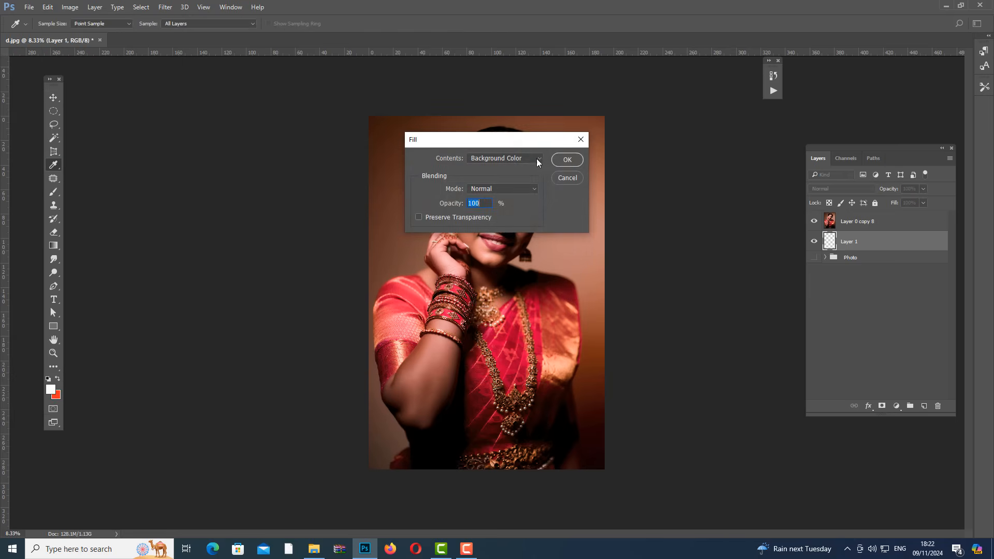
click(559, 160)
click(565, 161)
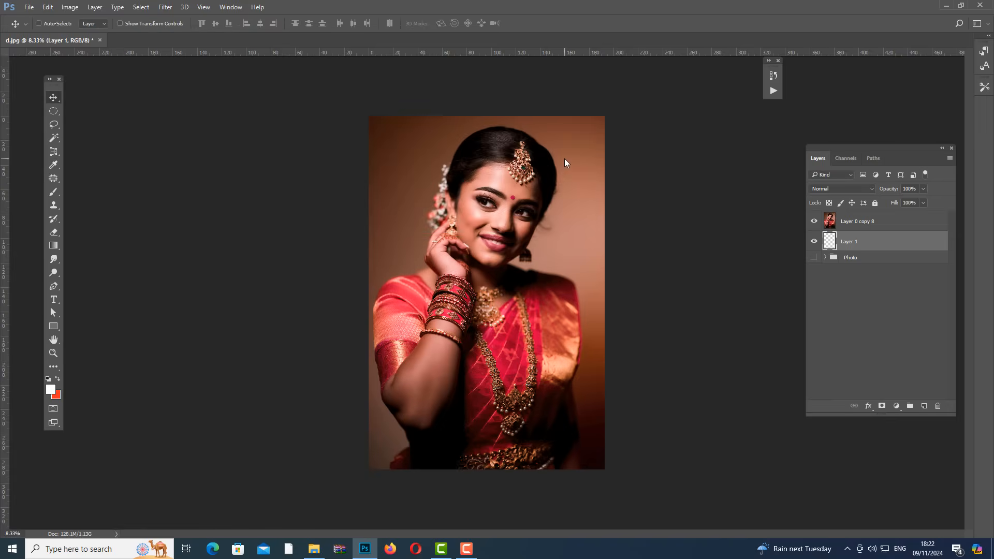
Add a white layer mask to Layer 0 copy 8 and set the Brush tool's size to 306 px.
click(842, 221)
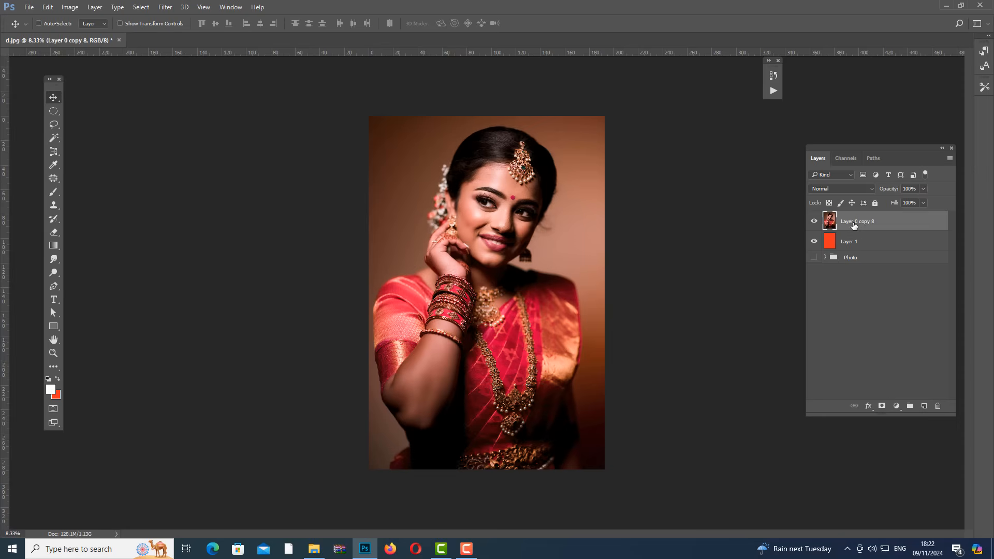
click(883, 407)
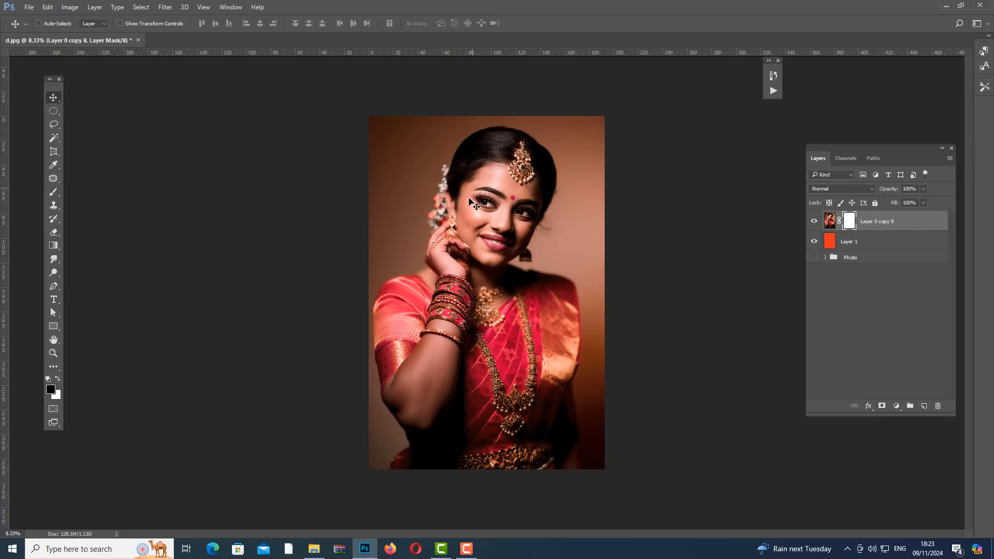
click(55, 191)
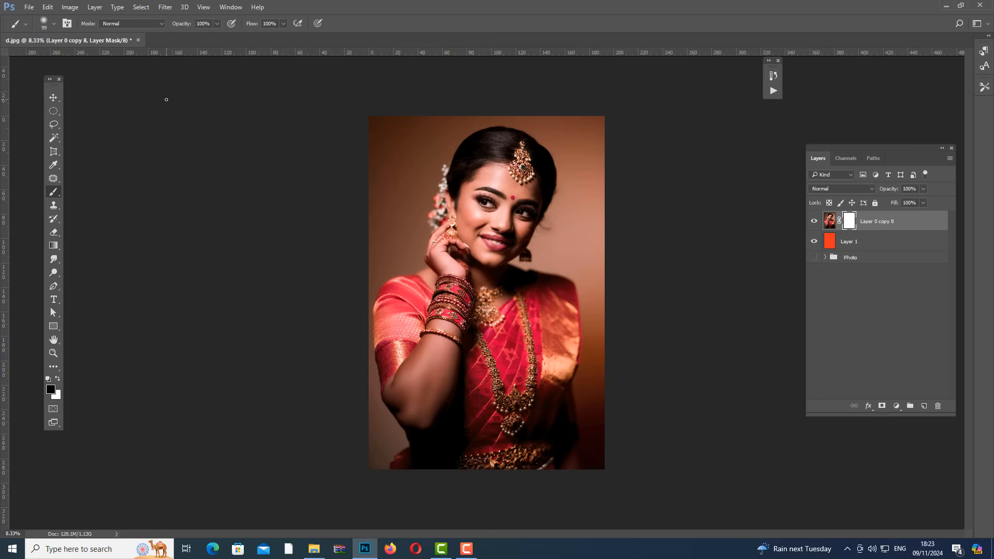
right_click(276, 184)
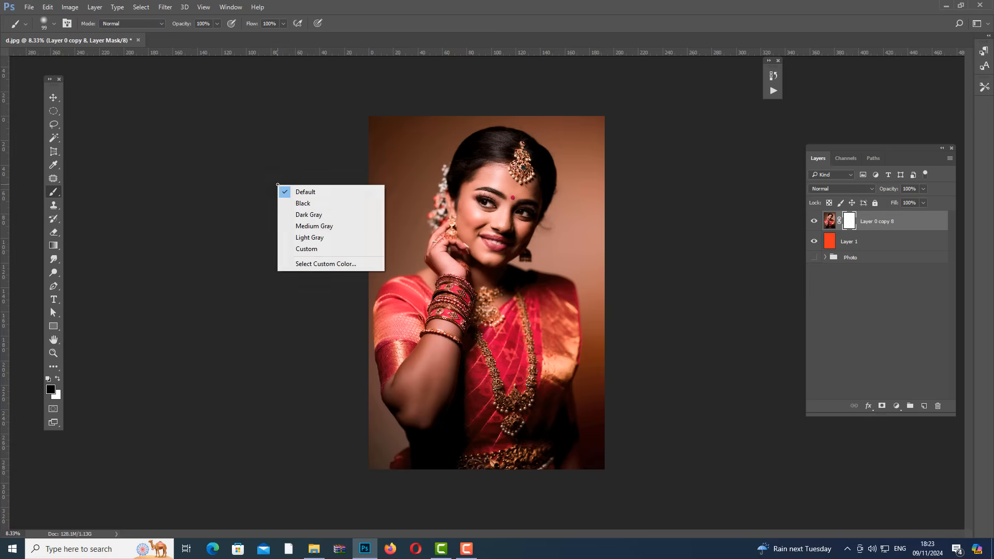
click(348, 95)
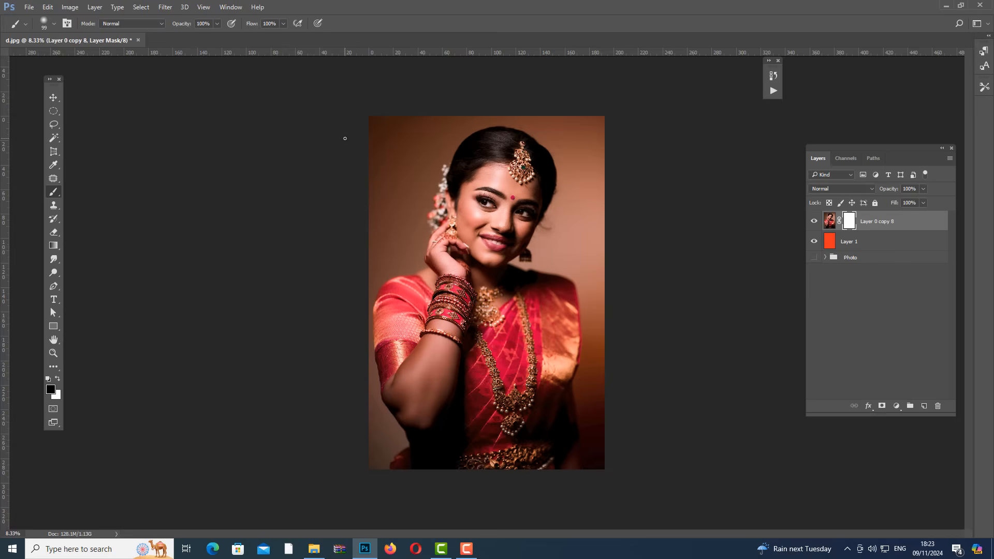
right_click(345, 134)
click(342, 115)
click(56, 23)
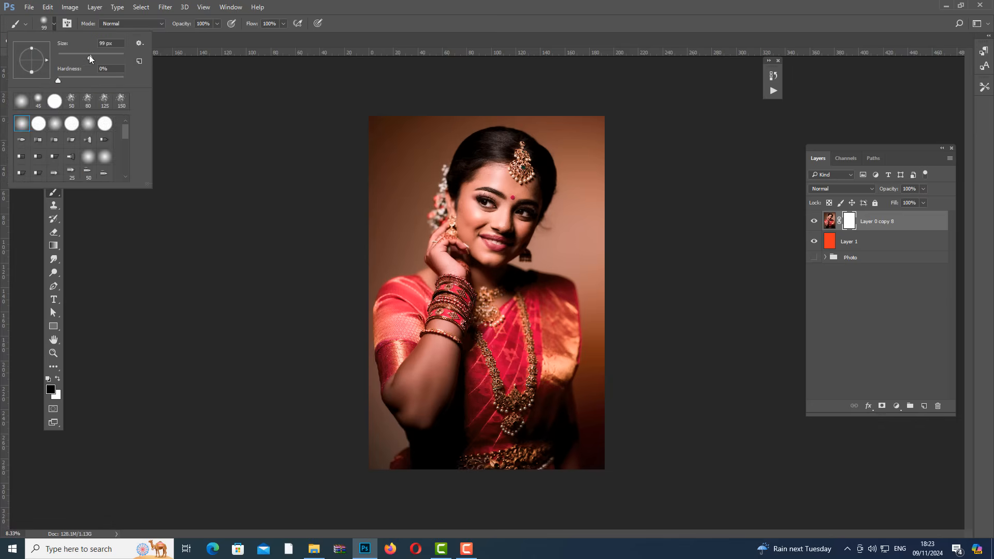
drag(123, 55, 105, 57)
key(Return)
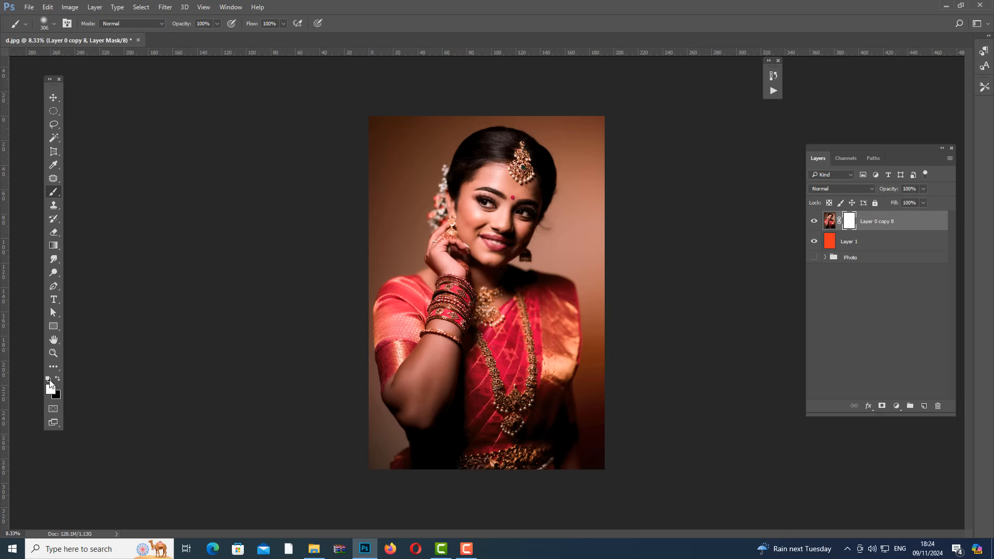
Try white as the foreground color in the Color Picker, then set it to black (000000).
key(x)
click(49, 380)
click(51, 391)
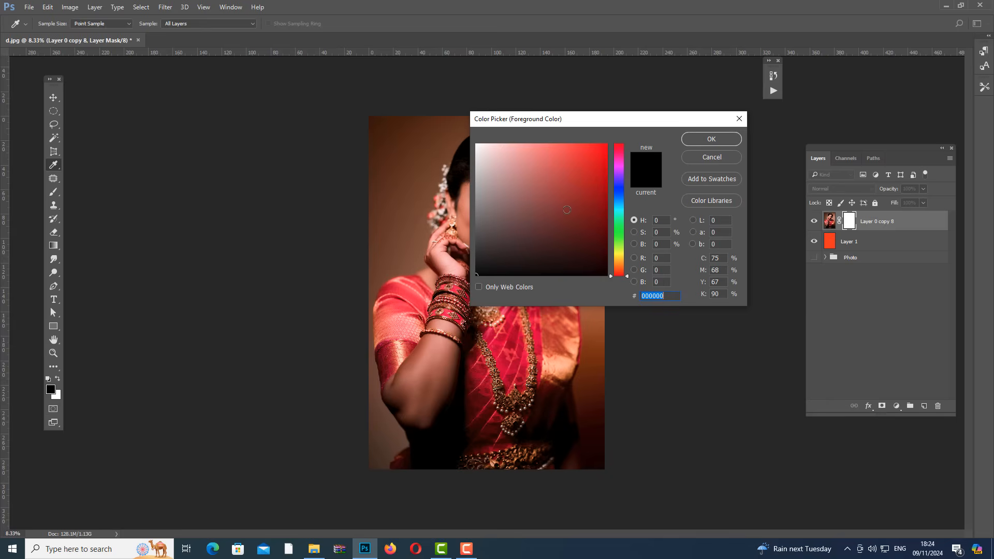
click(598, 154)
click(607, 144)
click(476, 144)
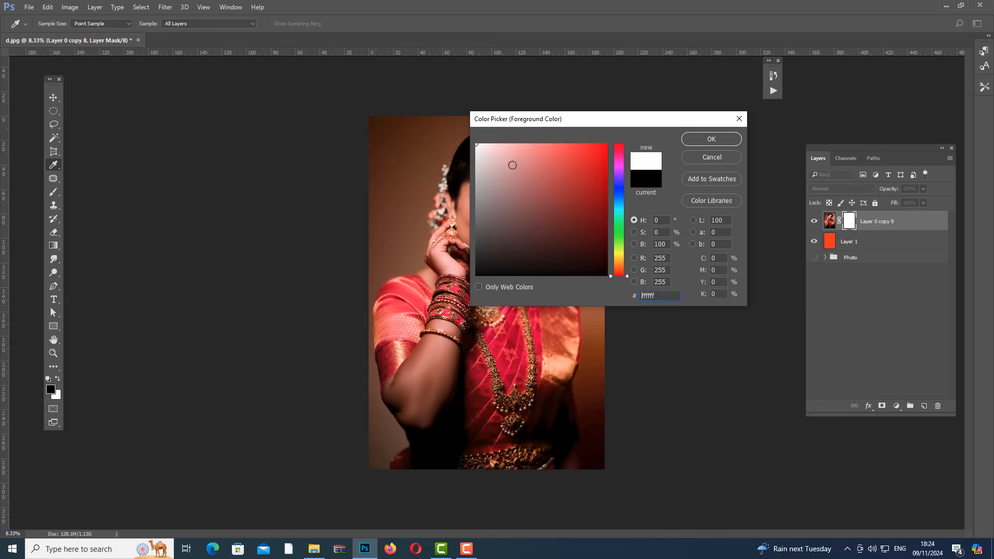
drag(513, 165, 472, 143)
click(476, 276)
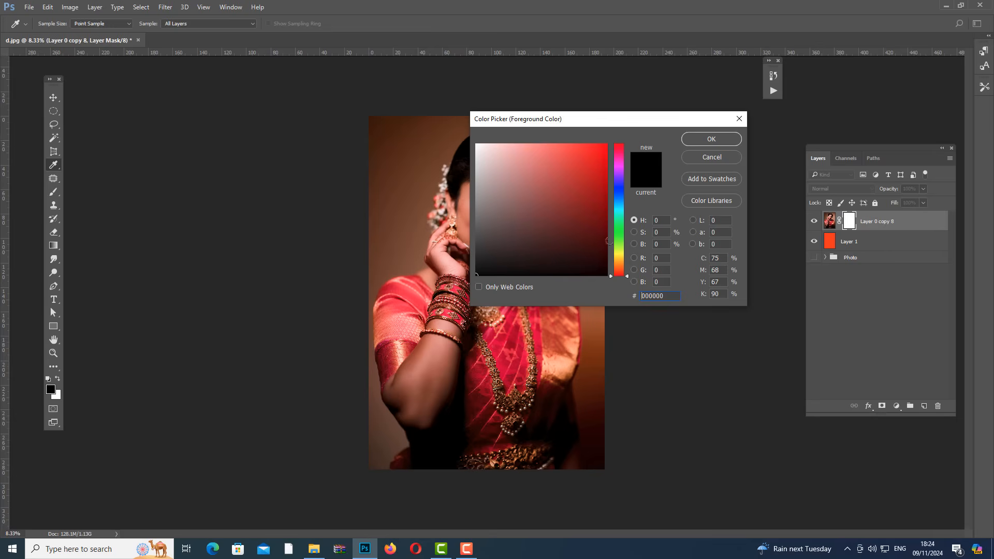
click(711, 140)
Paint black with the Brush over both eyes on the layer mask of Layer 0 copy 8.
key(b)
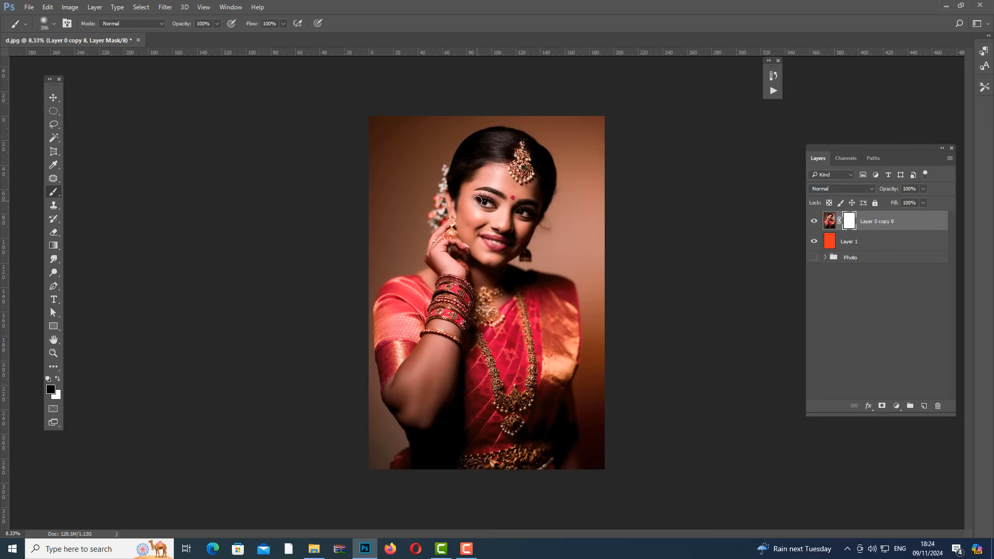
drag(478, 200, 498, 210)
mouse_move(531, 217)
mouse_down()
mouse_move(516, 220)
mouse_move(530, 207)
mouse_move(522, 216)
mouse_up()
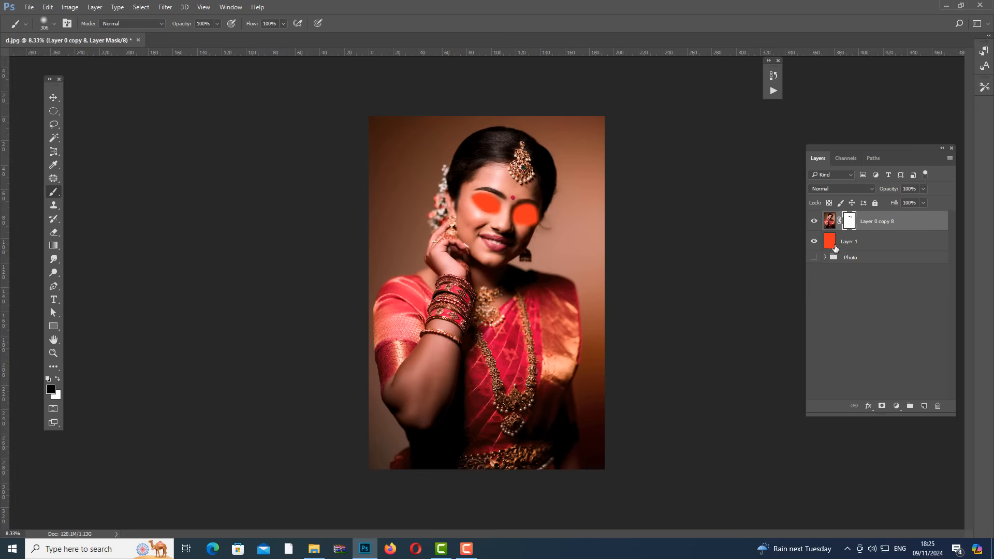
Hide Layer 1 and move Layer 0 copy 6 out of the Photo group to directly below Layer 0 copy 8.
click(813, 243)
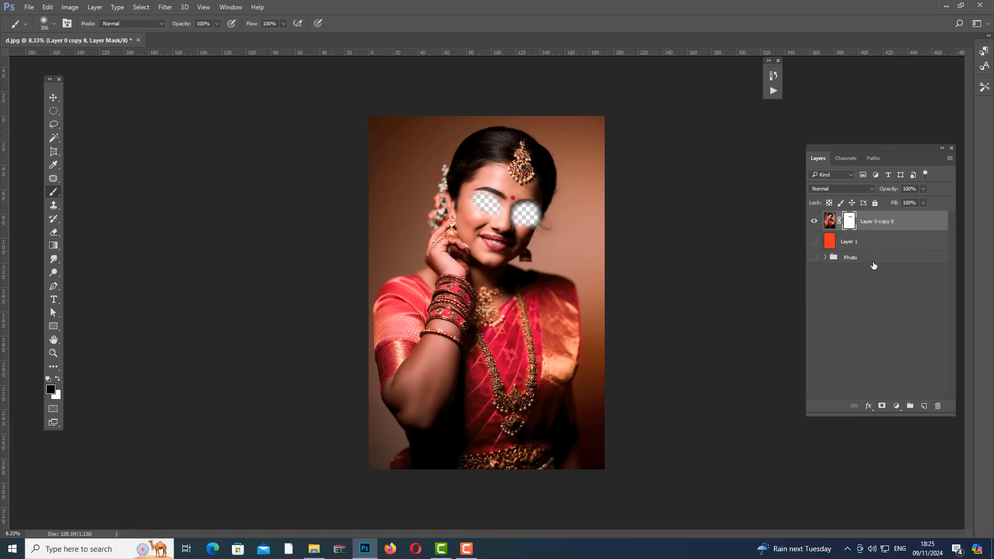
click(825, 257)
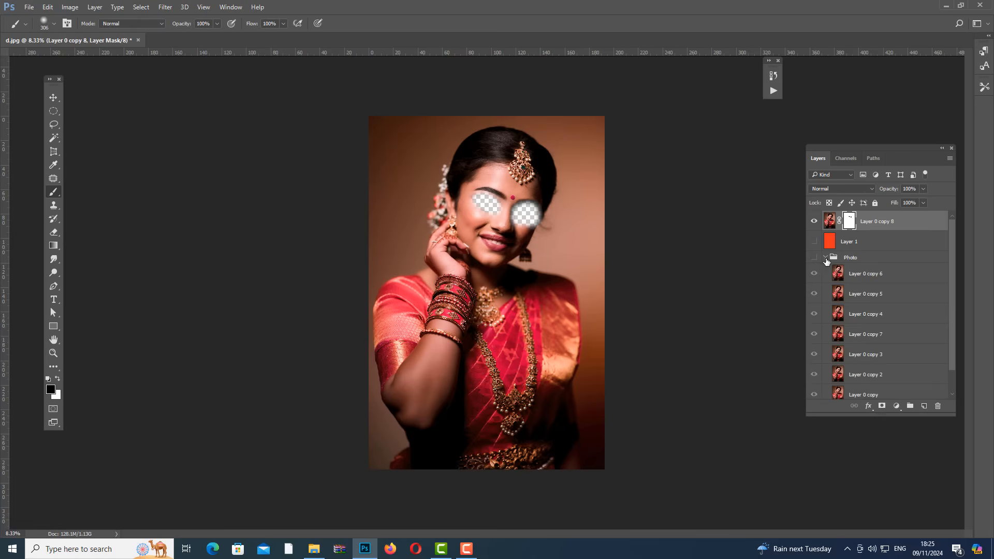
click(864, 274)
drag(856, 276, 838, 232)
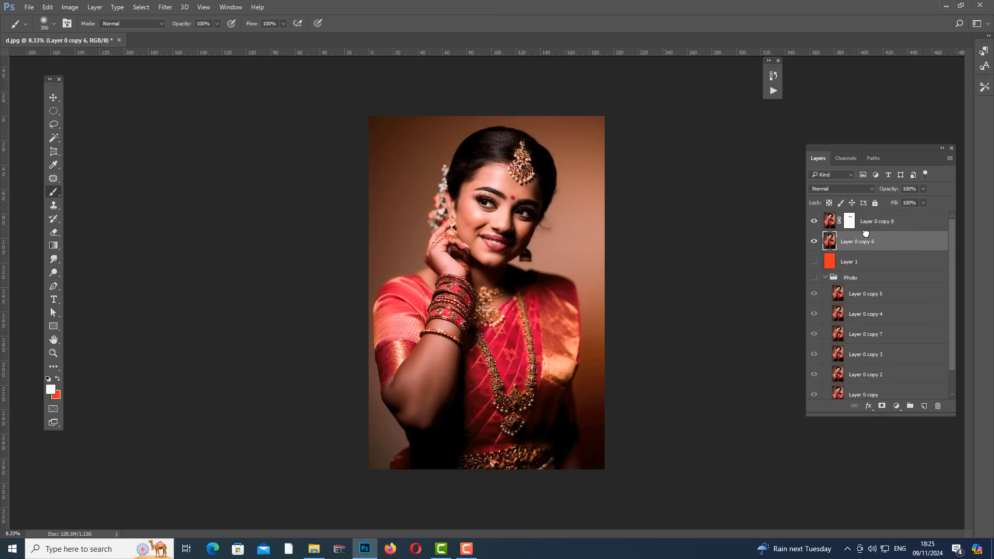
Shift Layer 0 copy 6 up and to the left with the Move tool, then hide that layer.
click(814, 242)
click(814, 242)
click(54, 100)
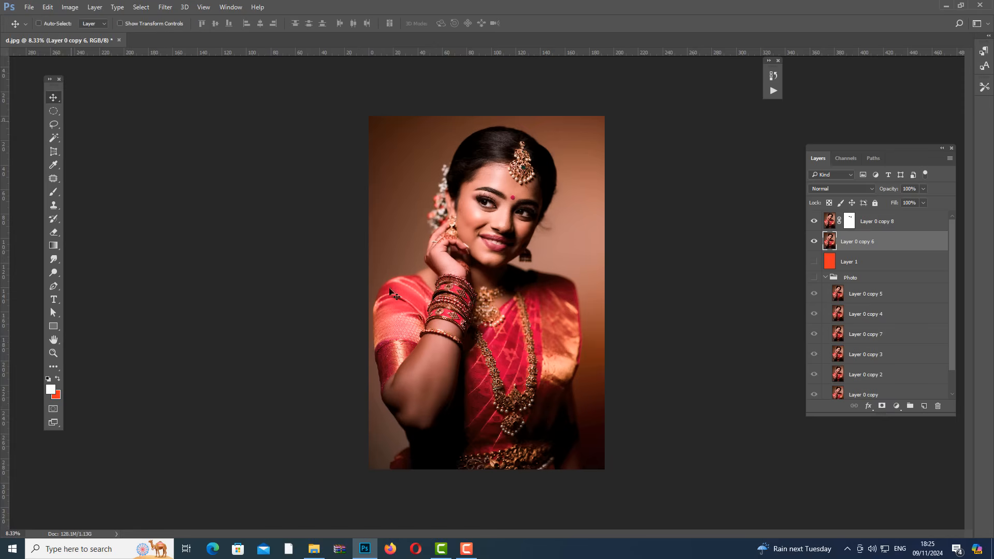
drag(502, 384, 525, 176)
drag(534, 226, 458, 313)
click(813, 242)
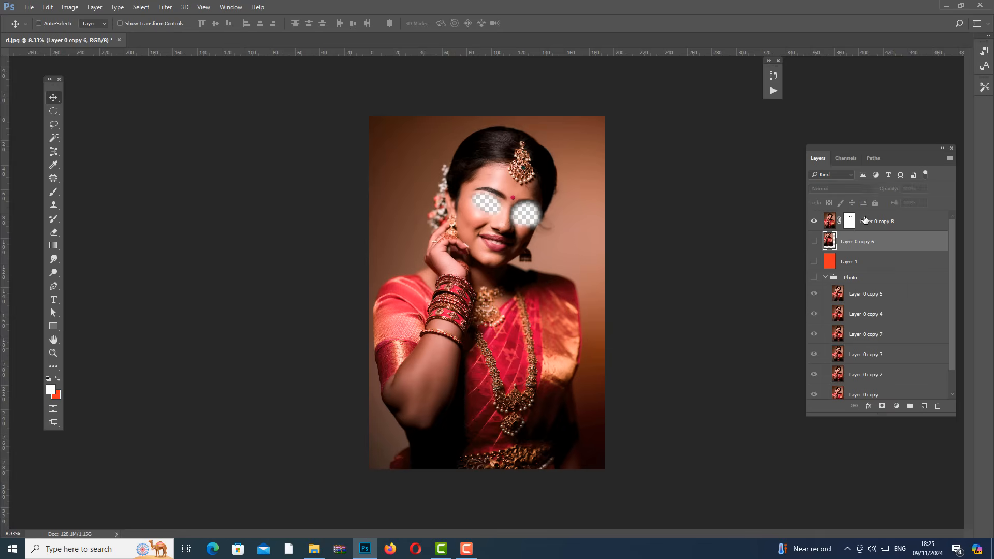
Select the layer mask of Layer 0 copy 8 and switch between the mask-only view and the image to examine the painted areas.
click(850, 224)
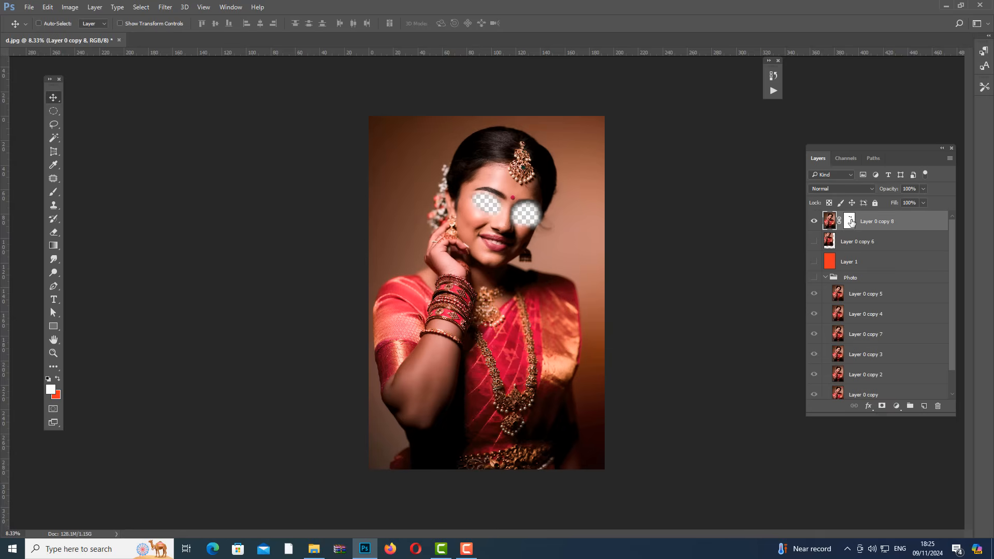
click(850, 222)
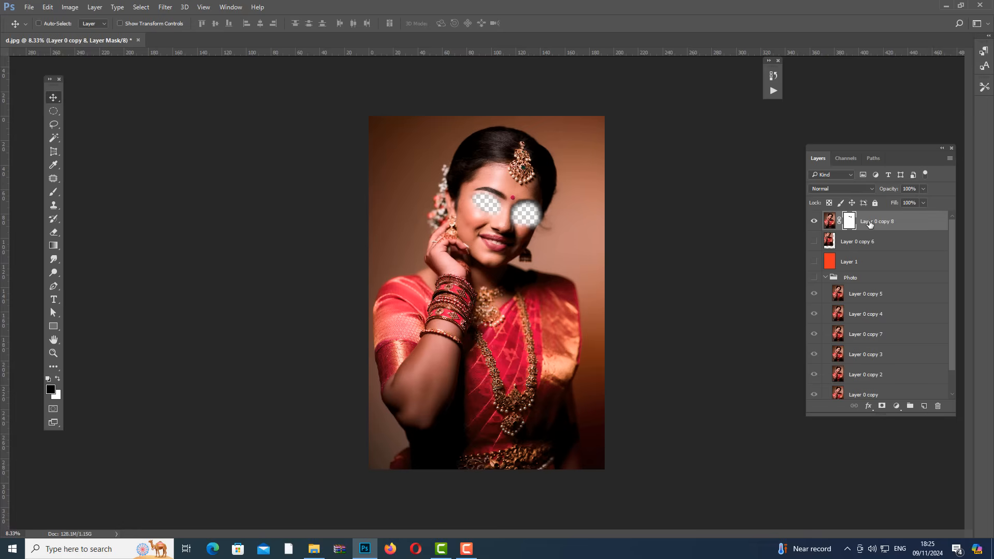
alt+click(849, 221)
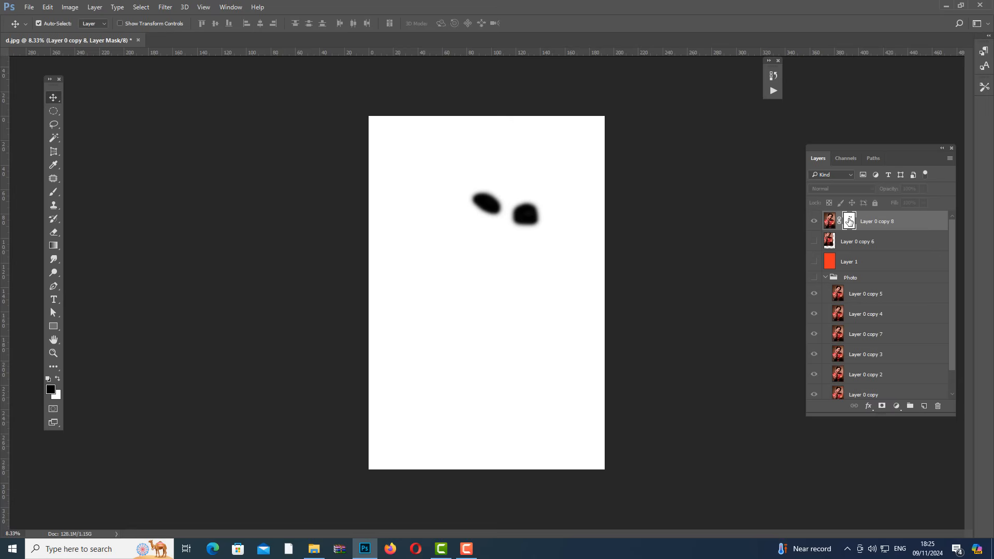
alt+click(849, 221)
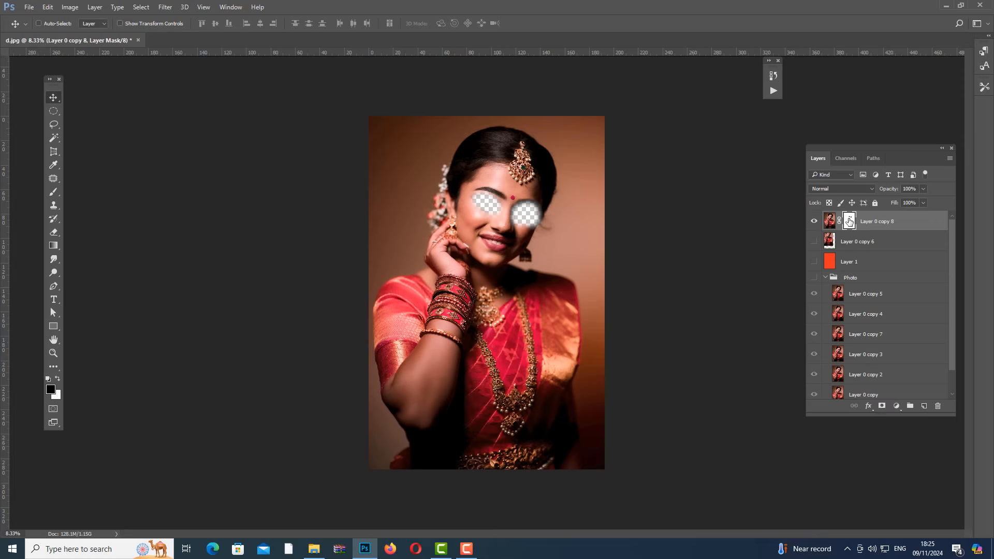
alt+click(849, 221)
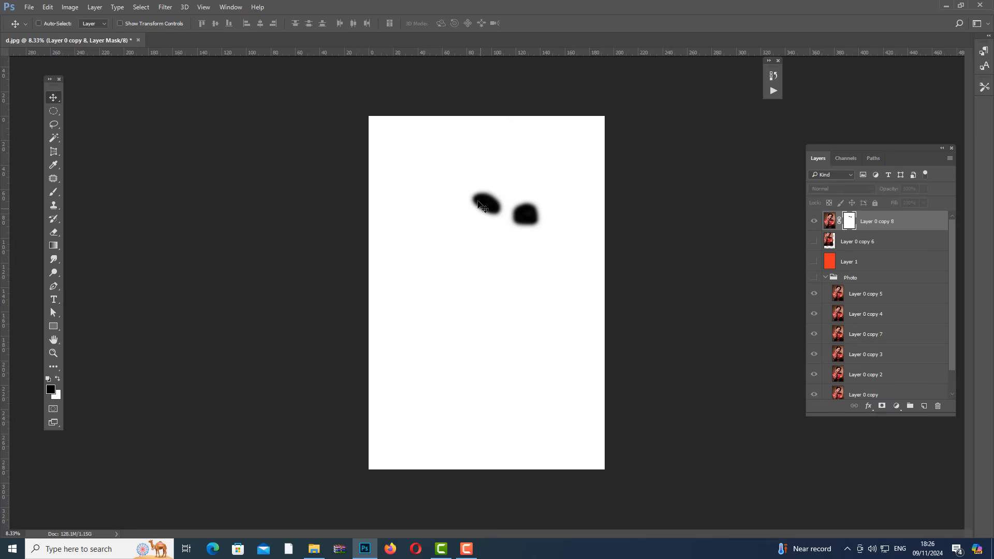
alt+click(854, 225)
alt+click(853, 225)
alt+click(850, 222)
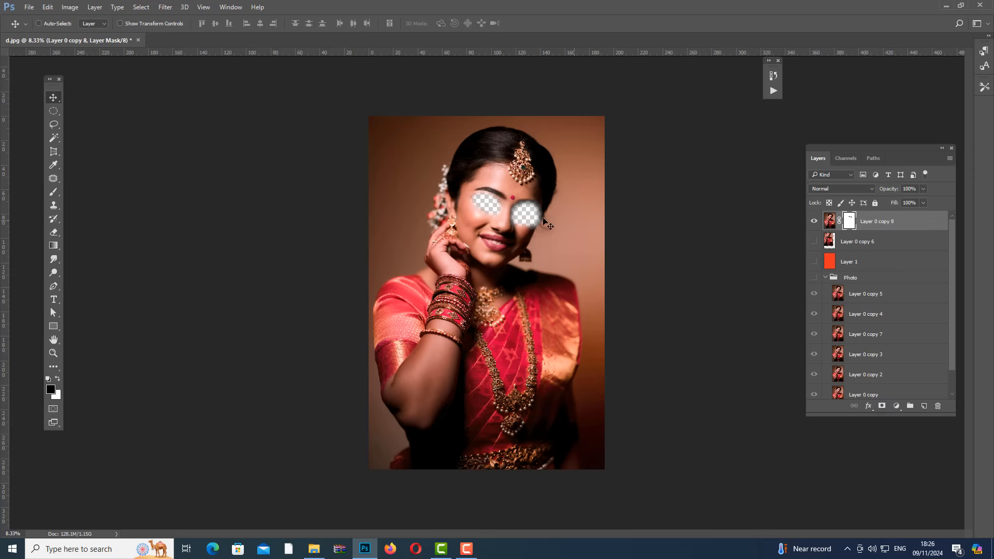
Display the mask of Layer 0 copy 8 alone, fill it with the black Foreground Color, and return to the image view.
alt+click(849, 221)
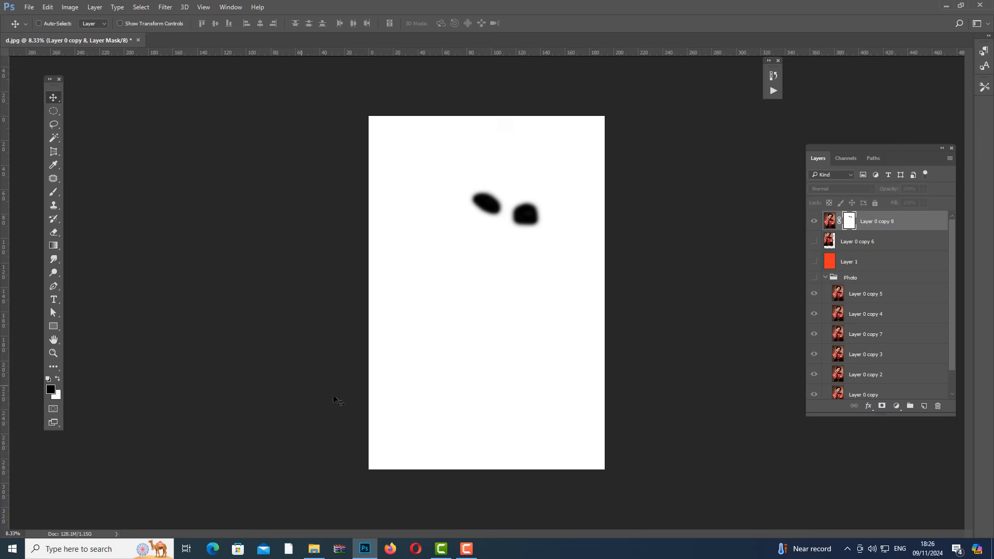
click(50, 8)
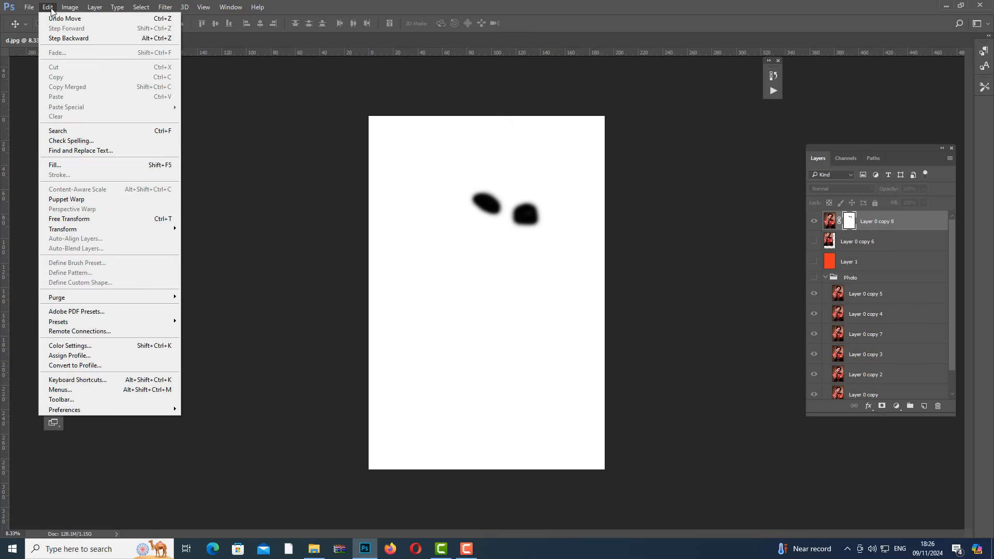
click(74, 166)
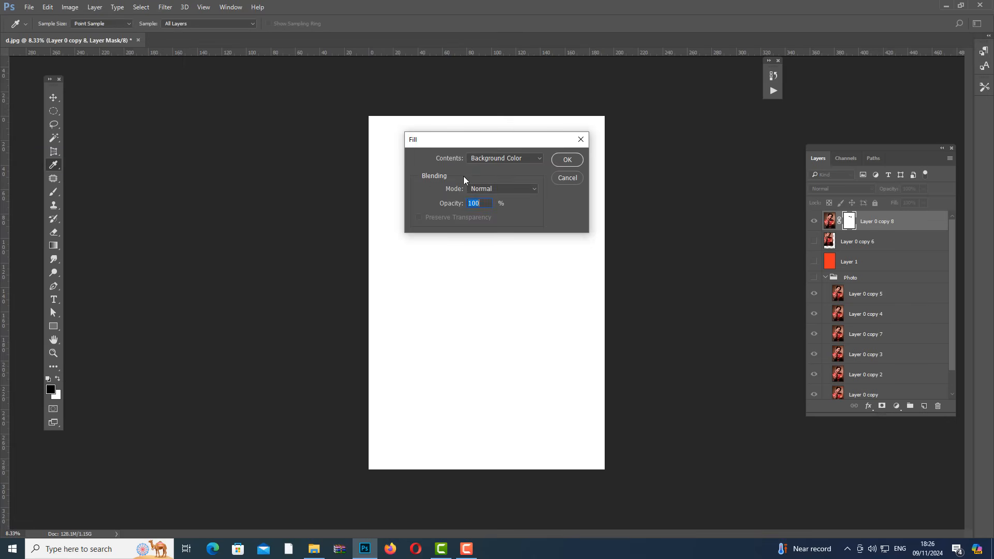
click(515, 160)
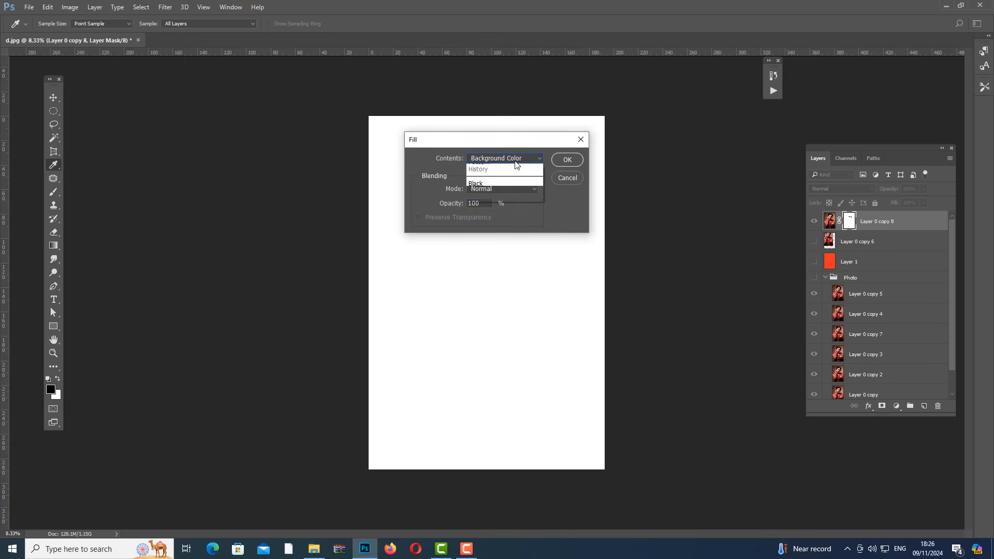
click(507, 168)
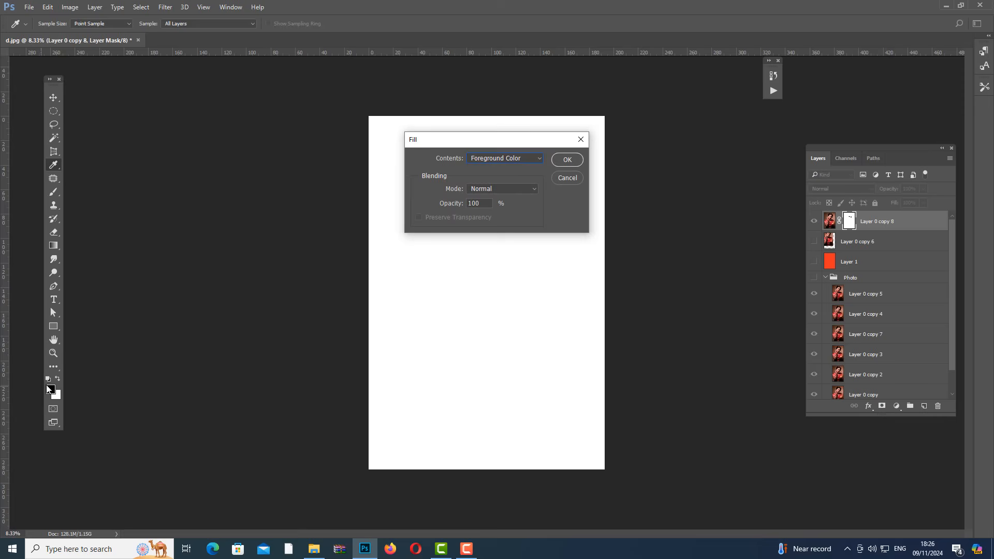
click(567, 160)
key(v)
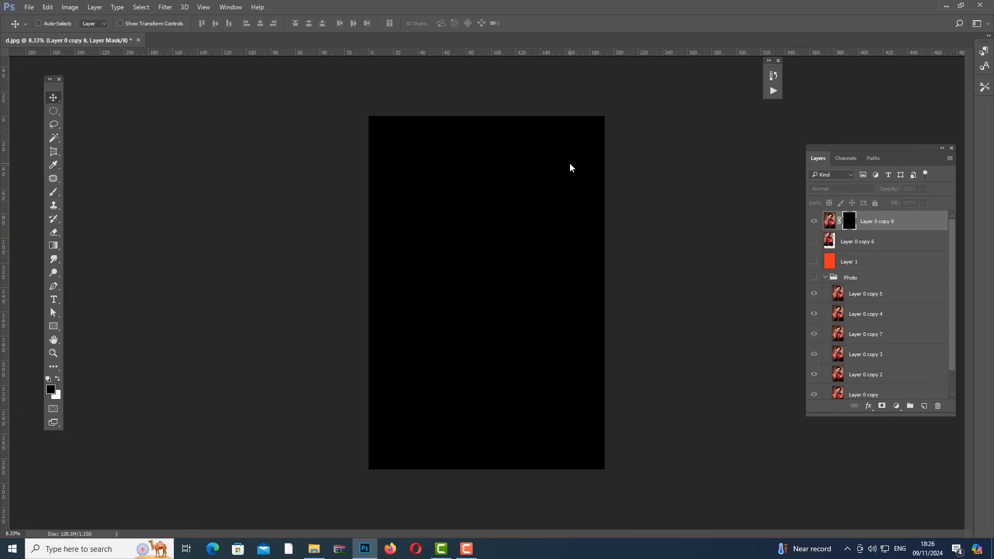
alt+click(848, 224)
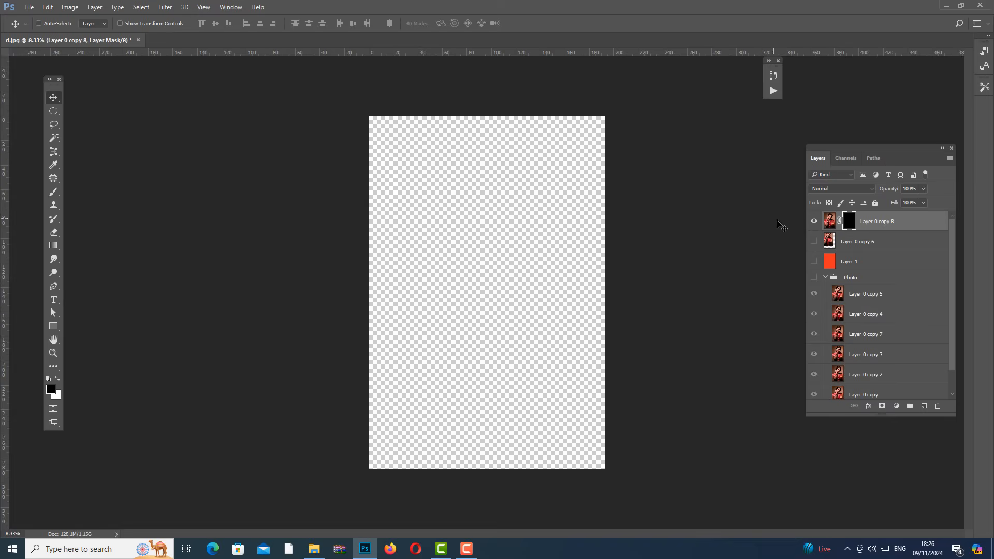
Collapse the Photo group and check Layer 0 copy 6 and Layer 1 beneath the black mask by briefly showing each one.
click(825, 278)
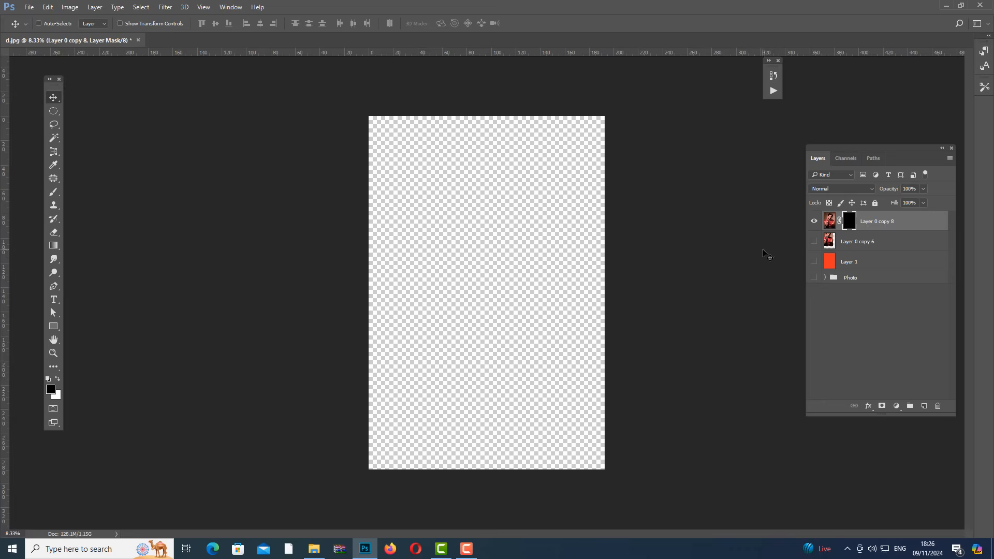
click(815, 242)
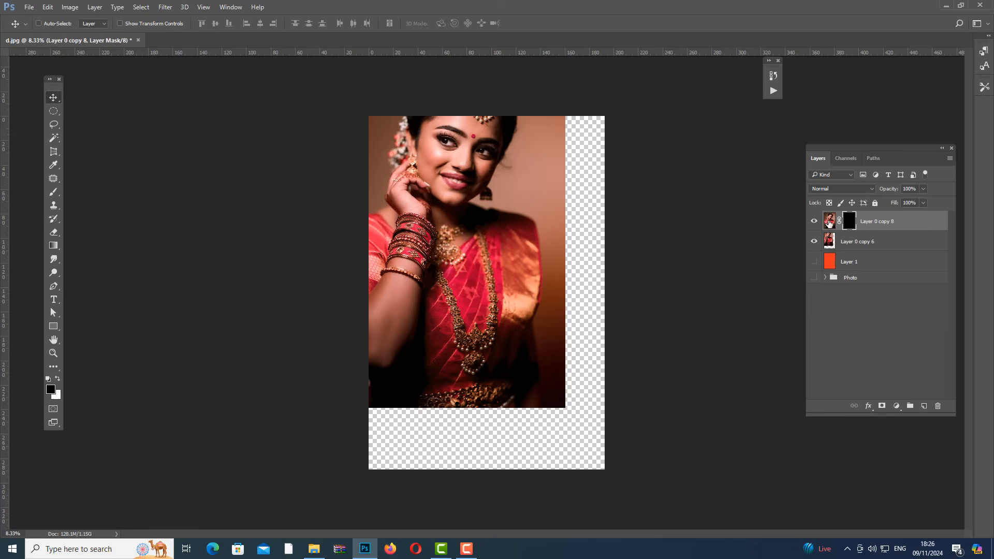
click(814, 242)
click(815, 262)
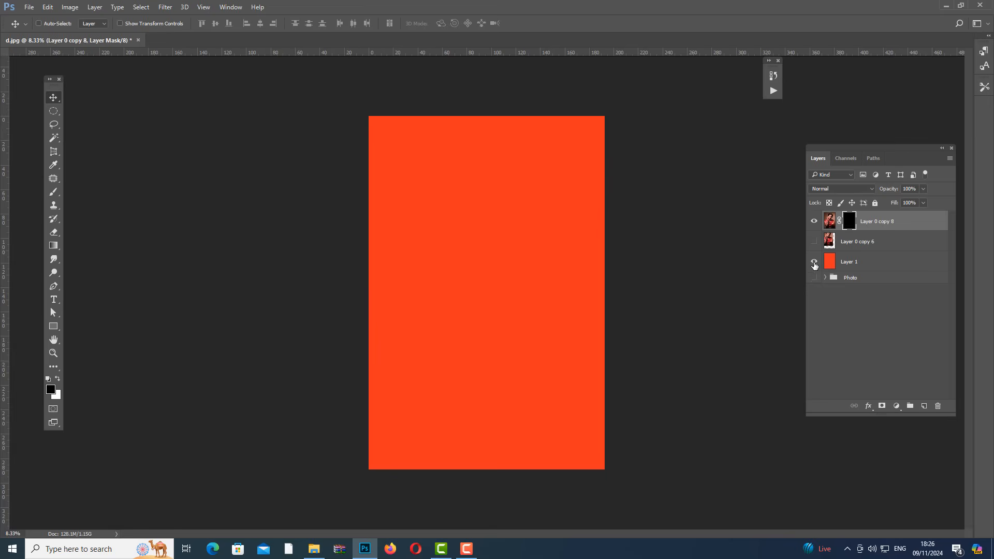
click(813, 262)
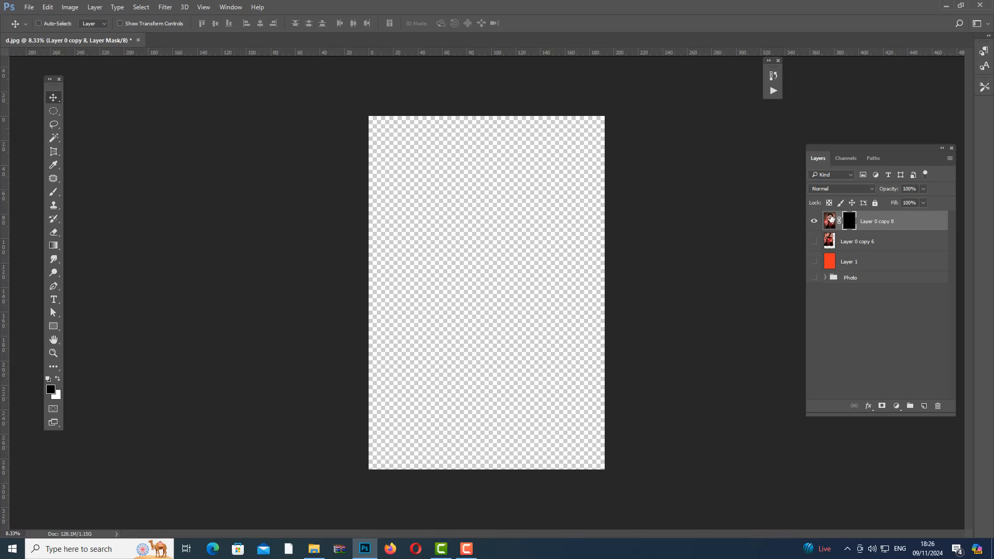
Paint white with the Brush over the face and hair on the layer mask of Layer 0 copy 8, then inspect the mask alone.
click(831, 219)
click(851, 226)
click(53, 193)
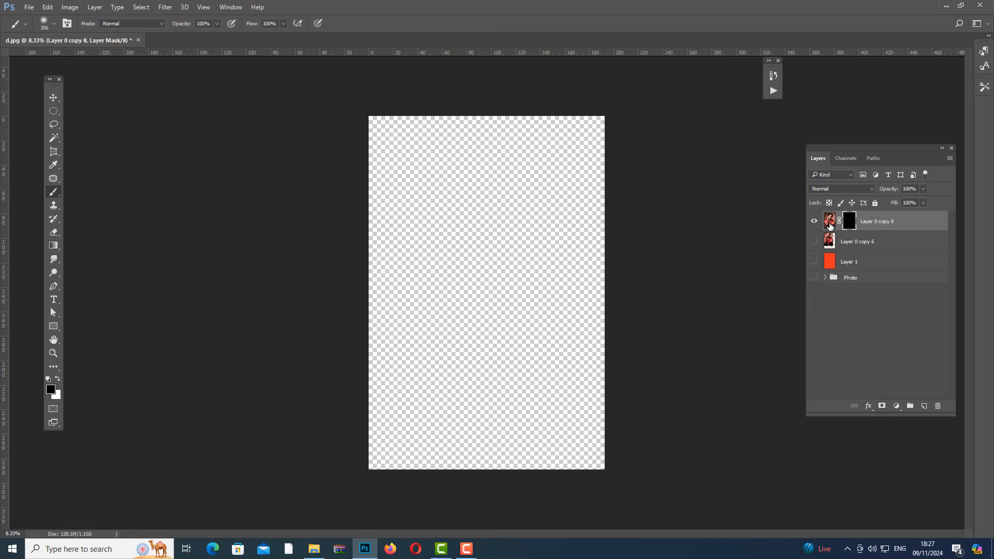
click(829, 225)
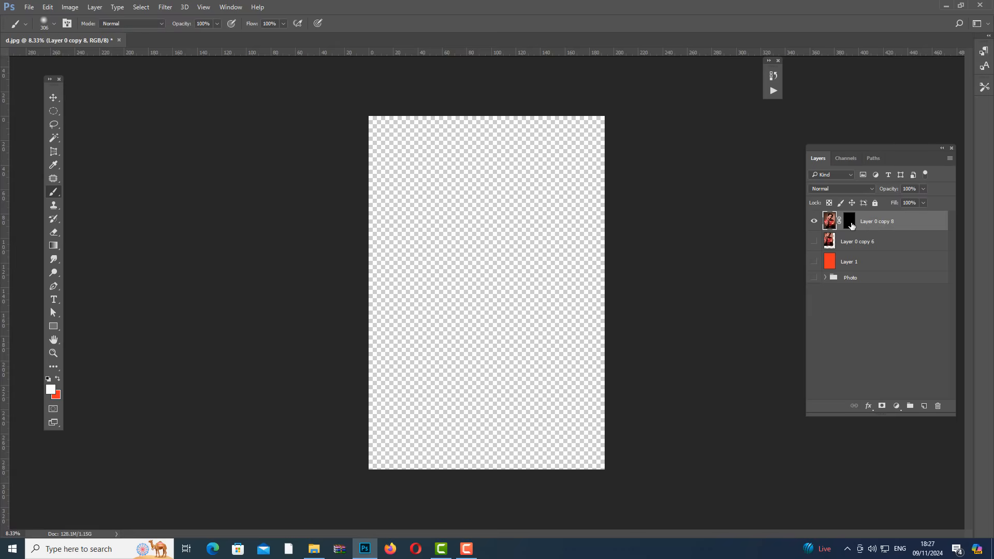
click(850, 222)
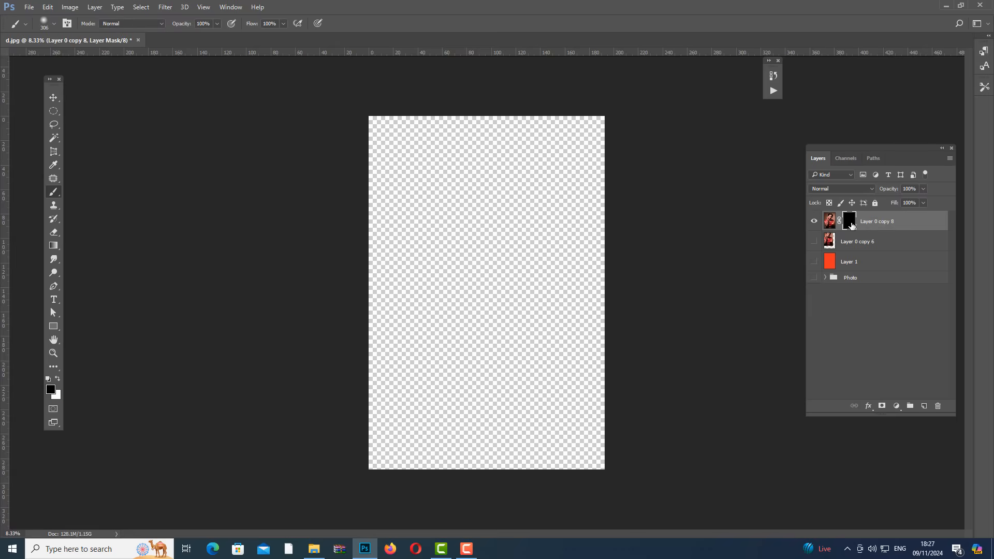
click(59, 380)
mouse_move(476, 240)
mouse_down()
mouse_move(523, 172)
mouse_move(514, 192)
mouse_move(521, 209)
mouse_move(471, 266)
mouse_move(513, 282)
mouse_move(522, 302)
mouse_move(479, 204)
mouse_move(520, 175)
mouse_move(486, 144)
mouse_move(494, 129)
mouse_move(524, 138)
mouse_up()
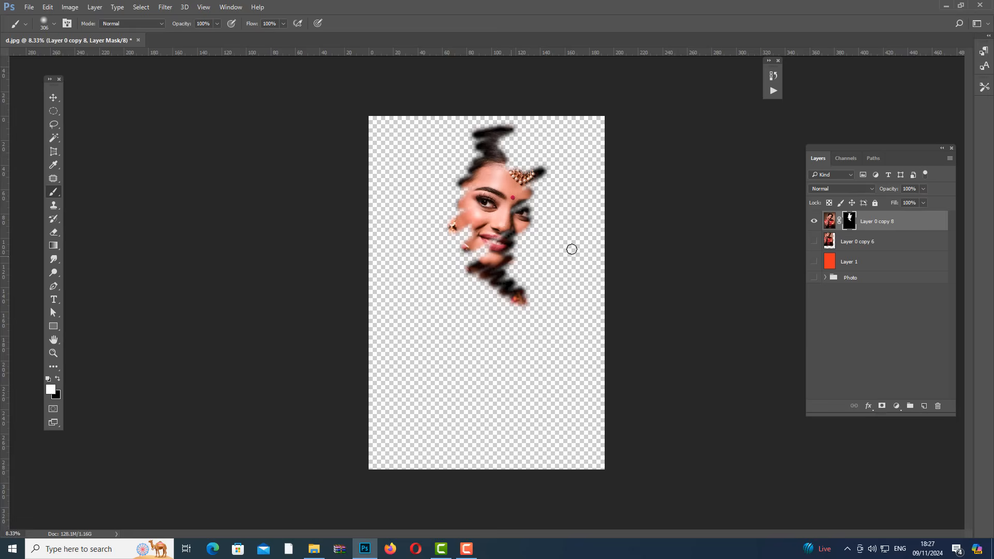
mouse_move(511, 231)
mouse_down()
mouse_move(483, 248)
mouse_move(528, 204)
mouse_up()
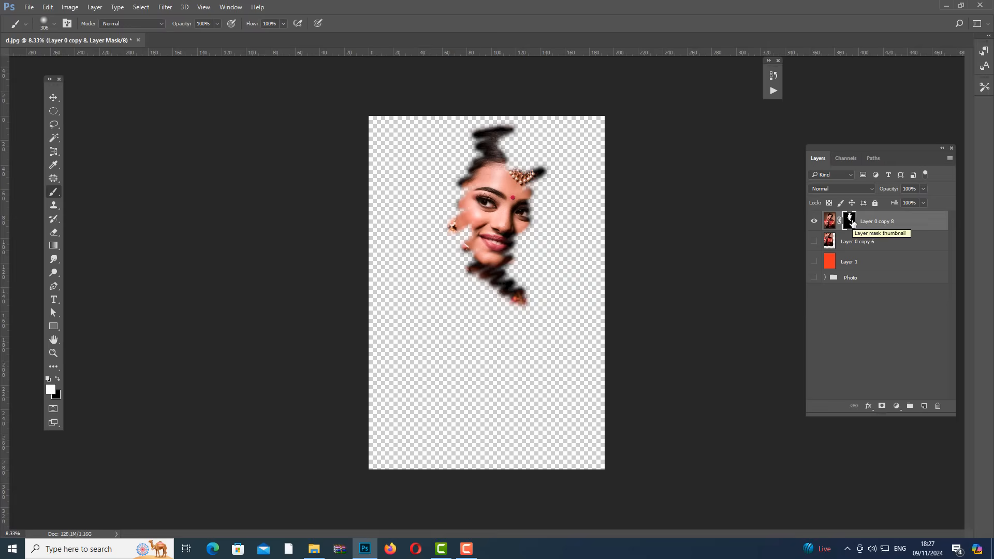
alt+click(851, 222)
alt+click(851, 223)
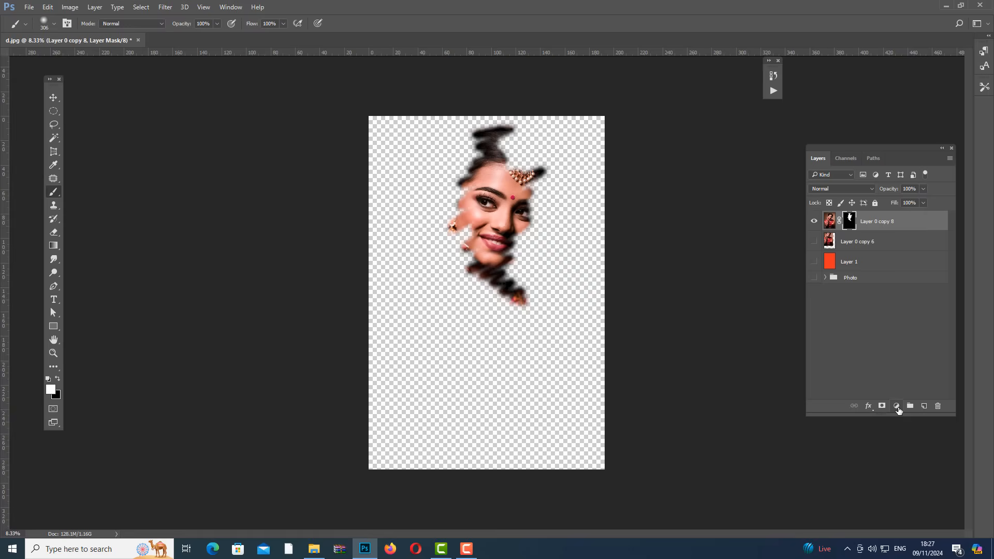
Disable the layer mask of Layer 0 copy 8, then delete the mask from the layer.
right_click(849, 227)
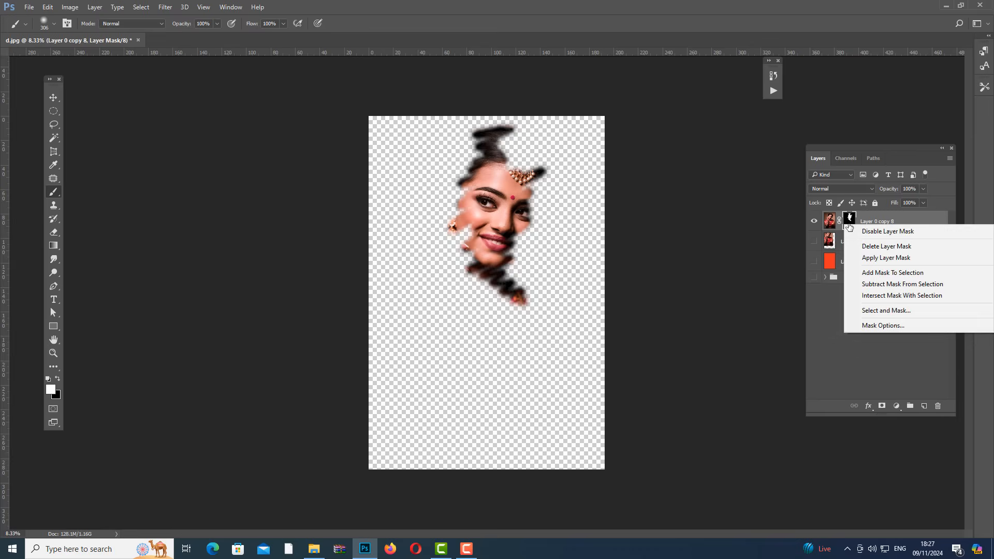
click(921, 232)
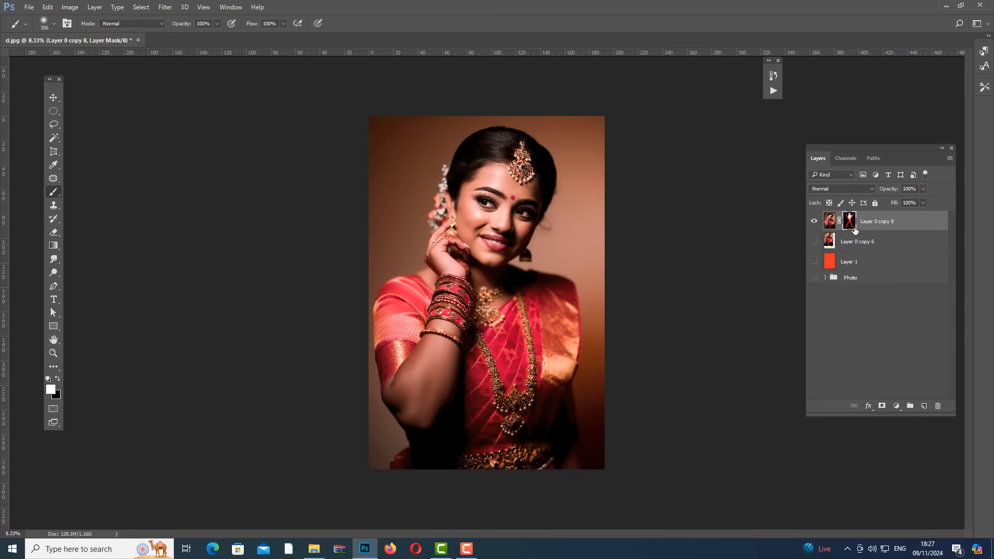
right_click(851, 224)
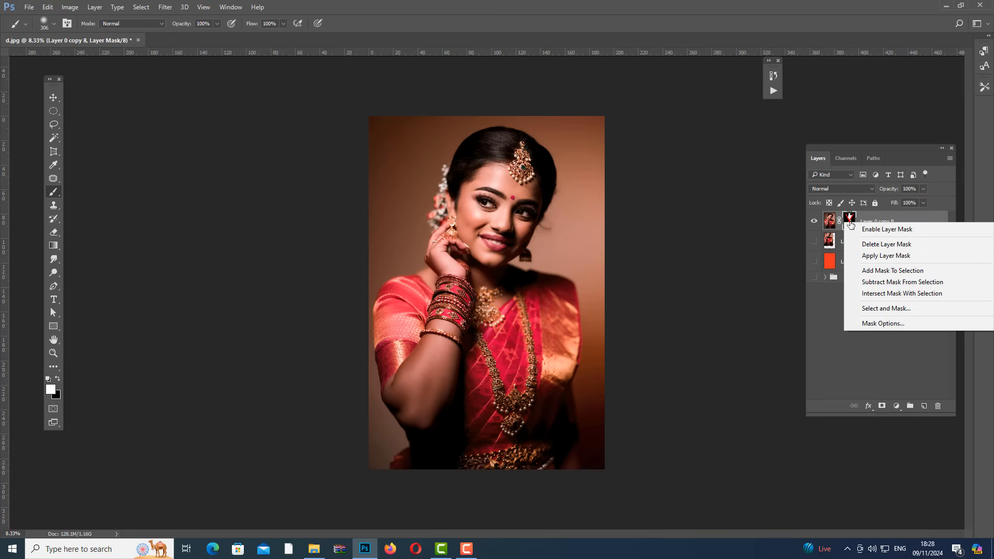
click(864, 245)
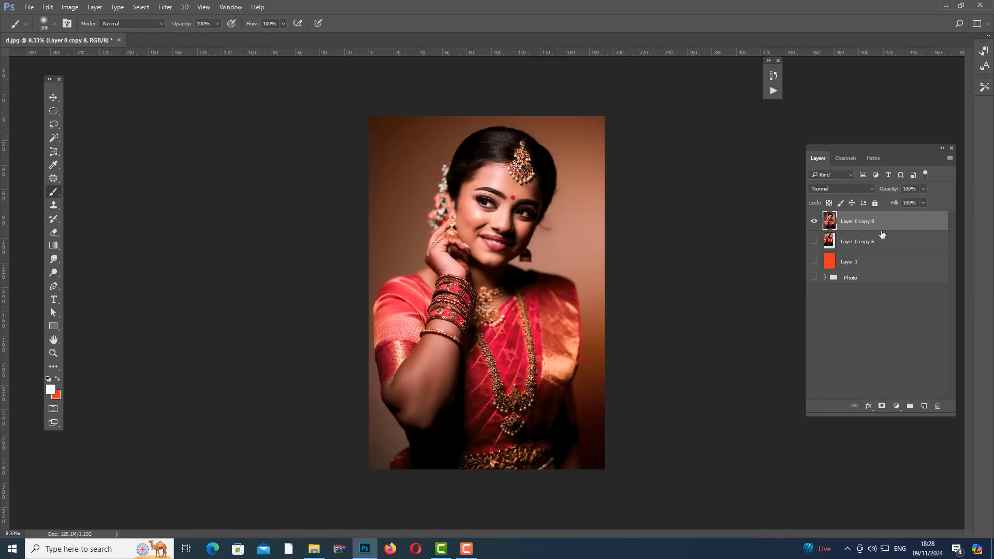
right_click(869, 224)
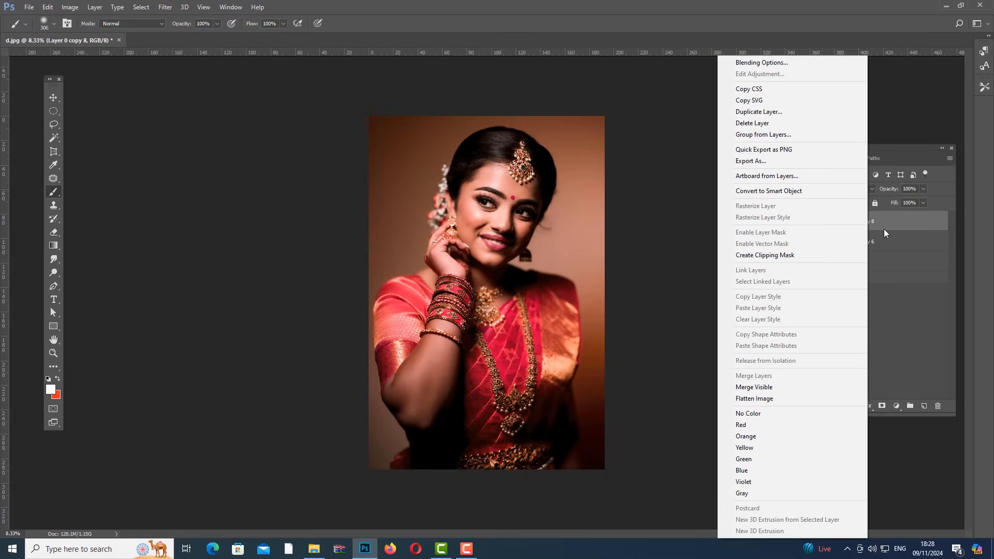
click(902, 216)
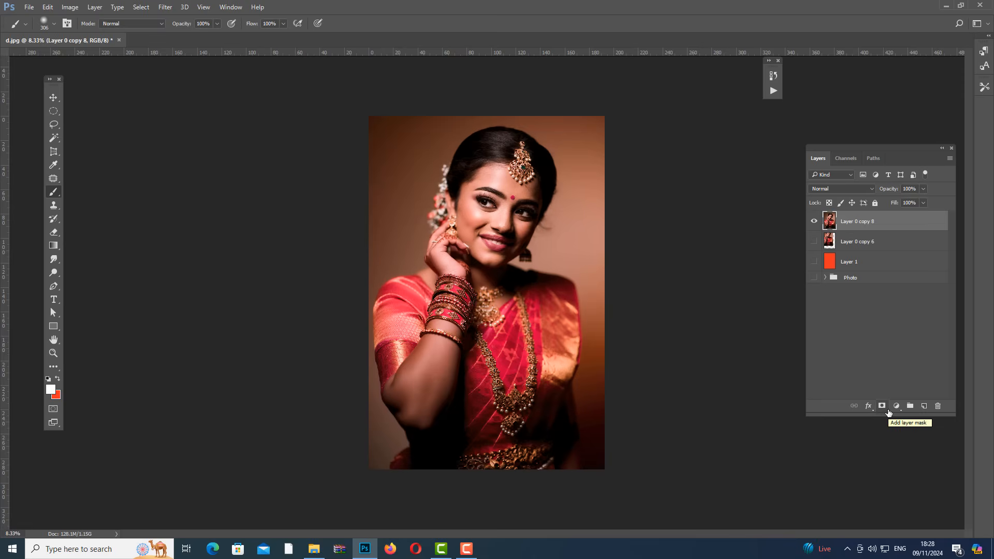
Add a Brightness/Contrast adjustment layer above Layer 0 copy 8.
click(55, 98)
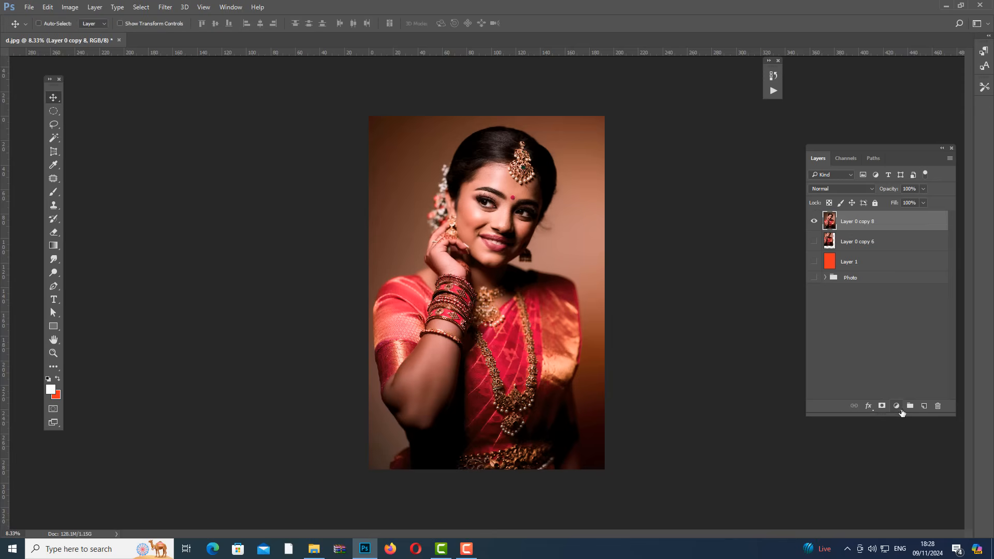
click(896, 406)
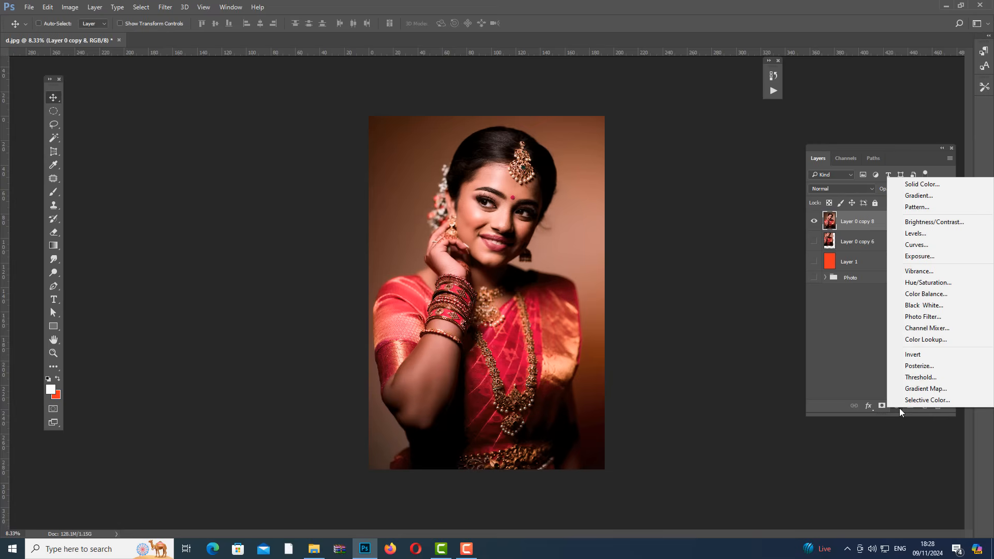
click(896, 410)
click(896, 410)
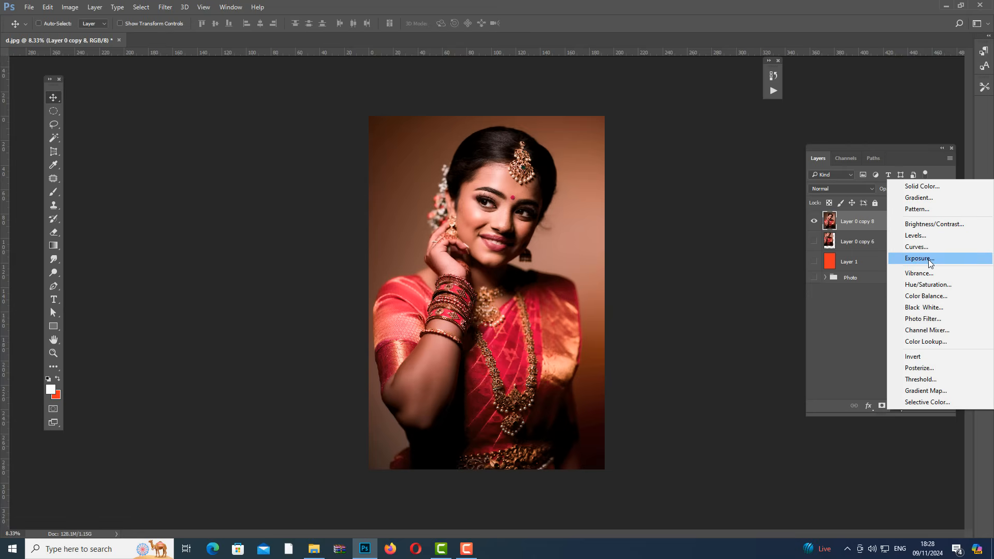
click(931, 228)
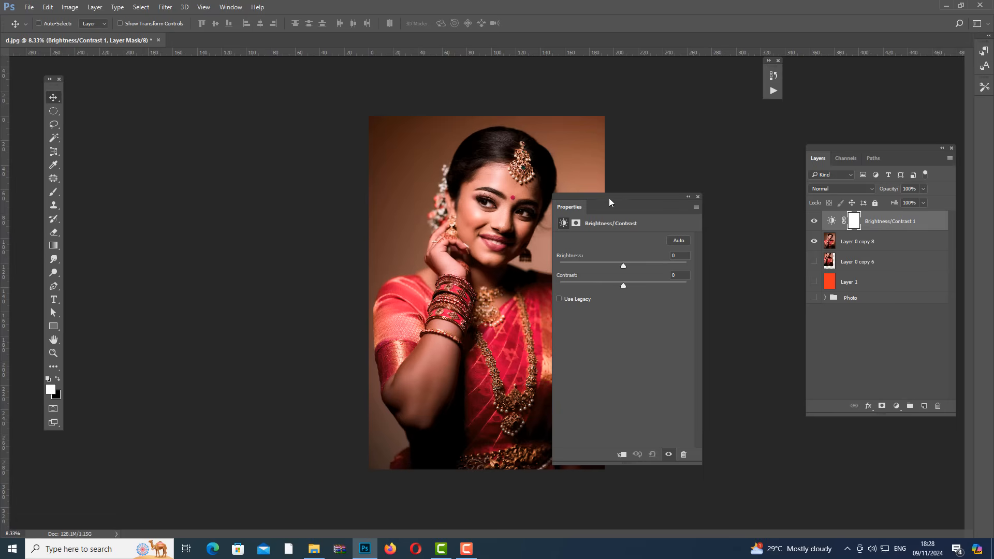
Move the Properties panel clear of the portrait and view the mask settings of the Brightness/Contrast adjustment layer.
drag(609, 201, 269, 145)
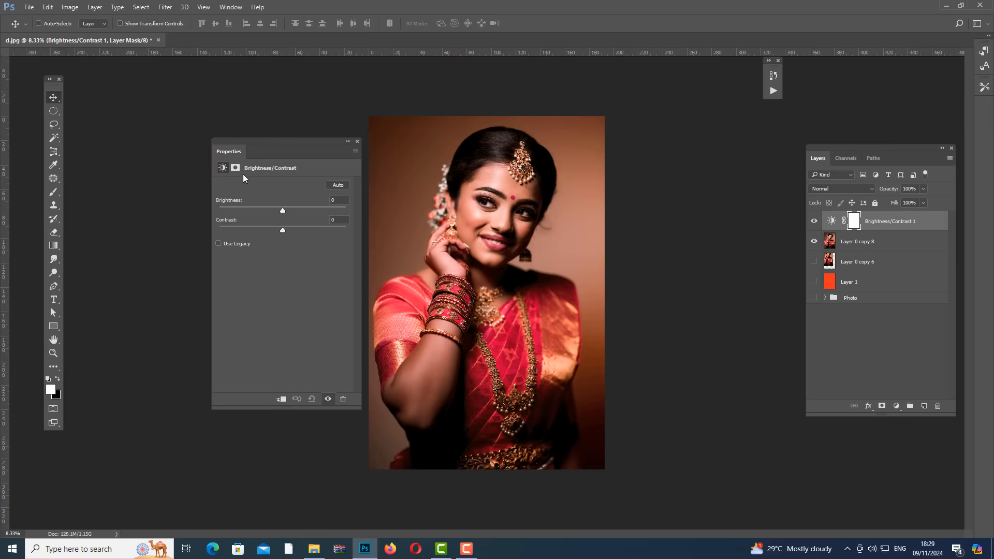
click(855, 224)
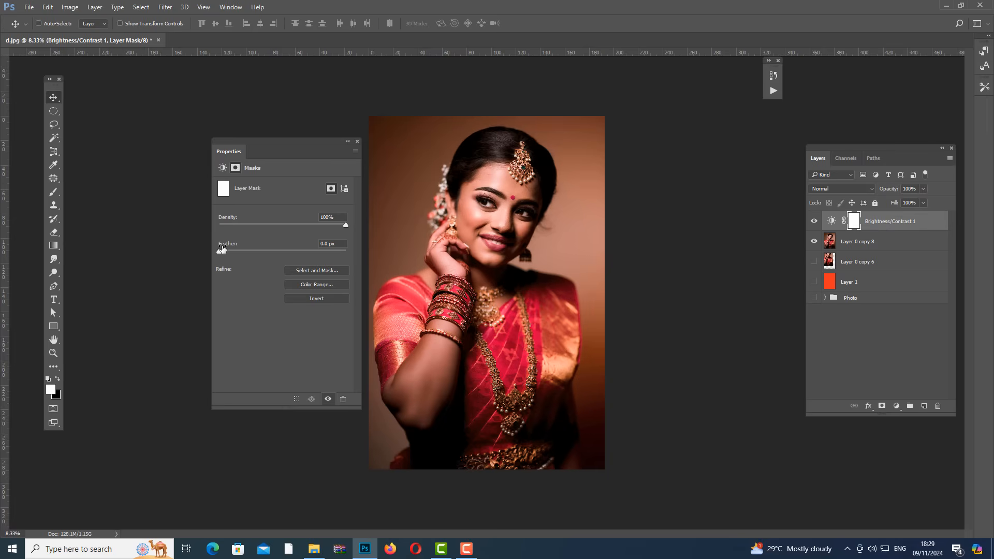
click(222, 167)
click(233, 169)
Set the adjustment layer's brightness to 68 and contrast to -14.
click(227, 169)
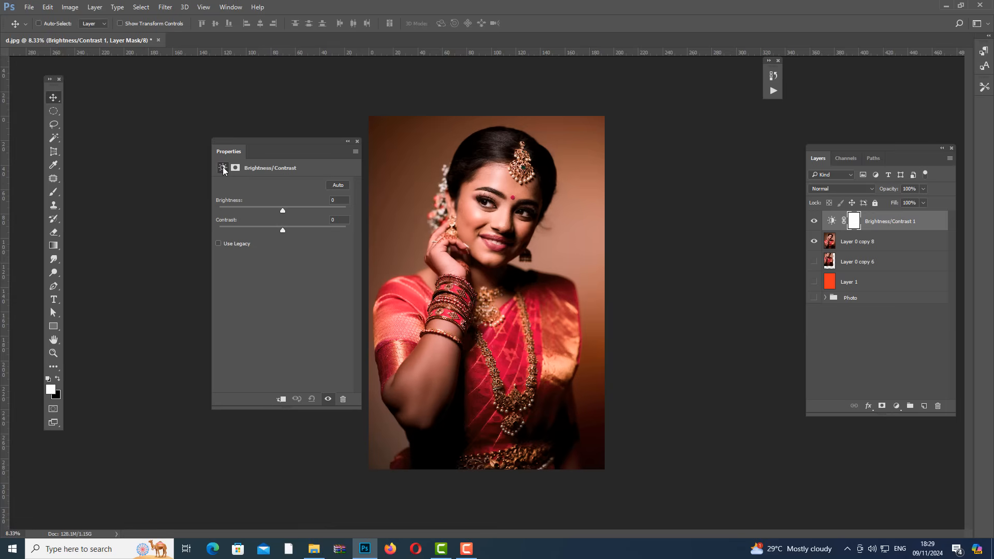
drag(280, 211, 309, 212)
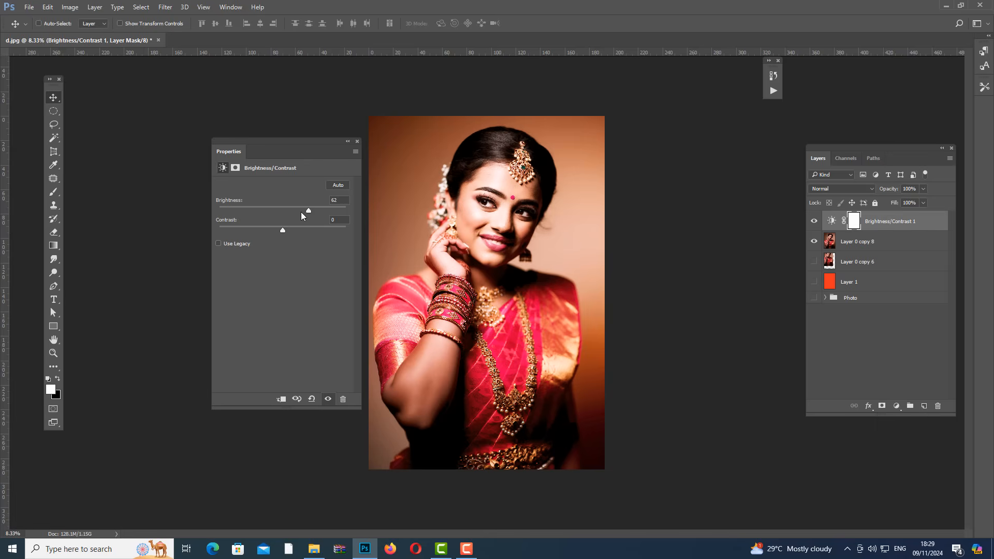
drag(301, 216, 266, 231)
Fill the layer mask of the Brightness/Contrast adjustment with black at 100% opacity in Normal mode.
click(851, 223)
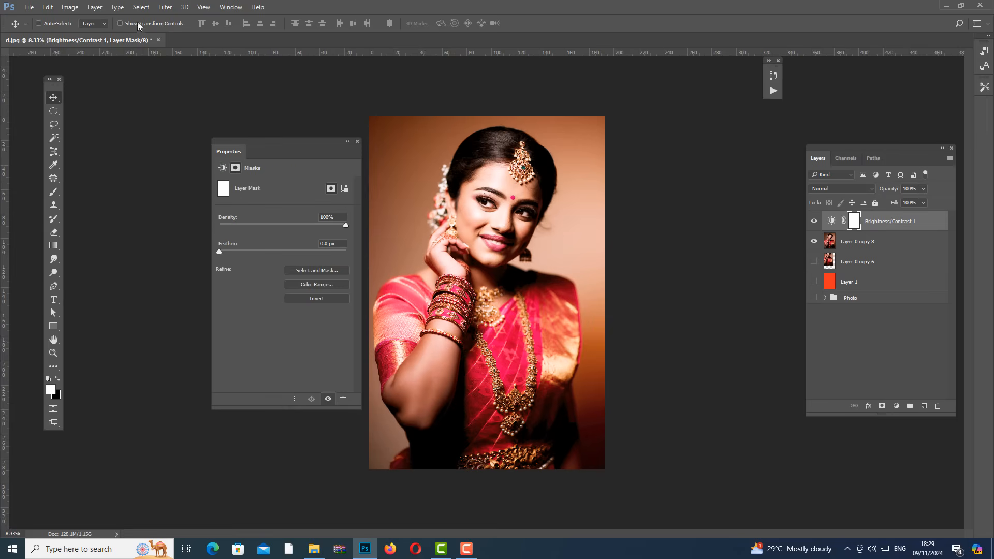
click(53, 7)
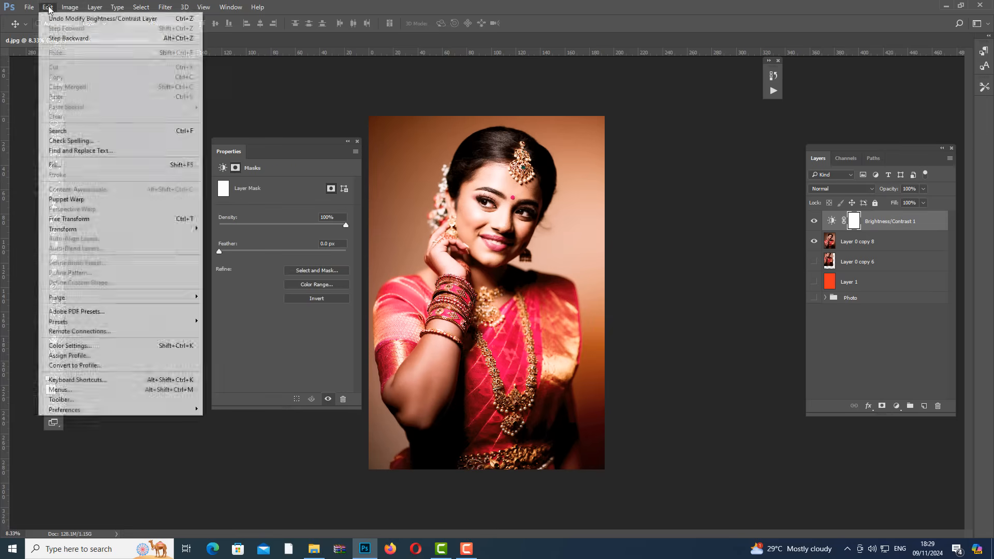
click(73, 168)
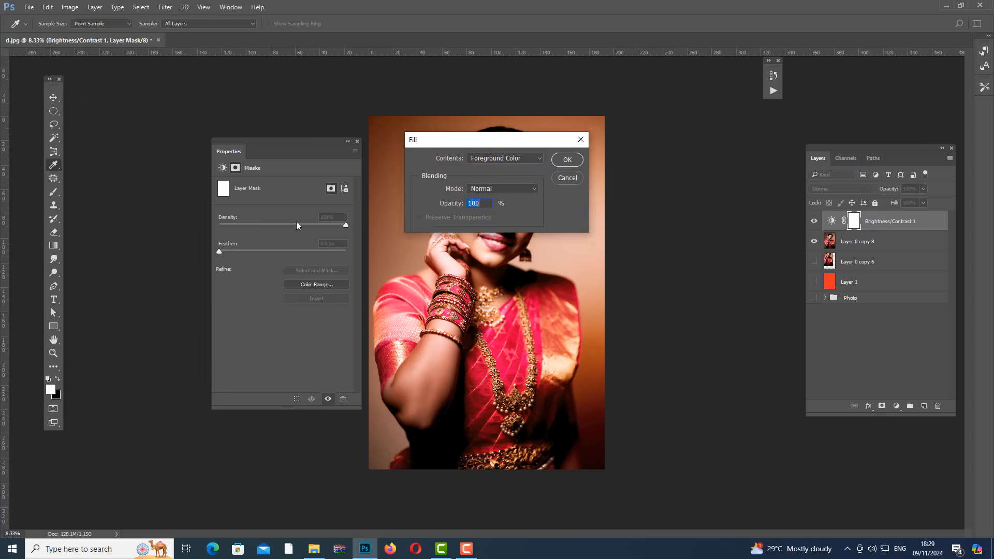
click(540, 162)
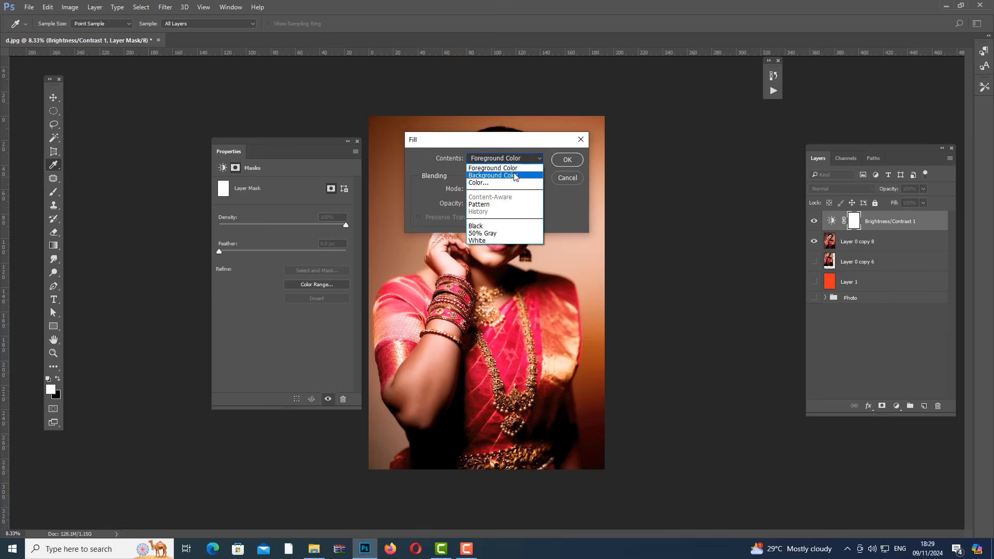
click(481, 226)
click(562, 160)
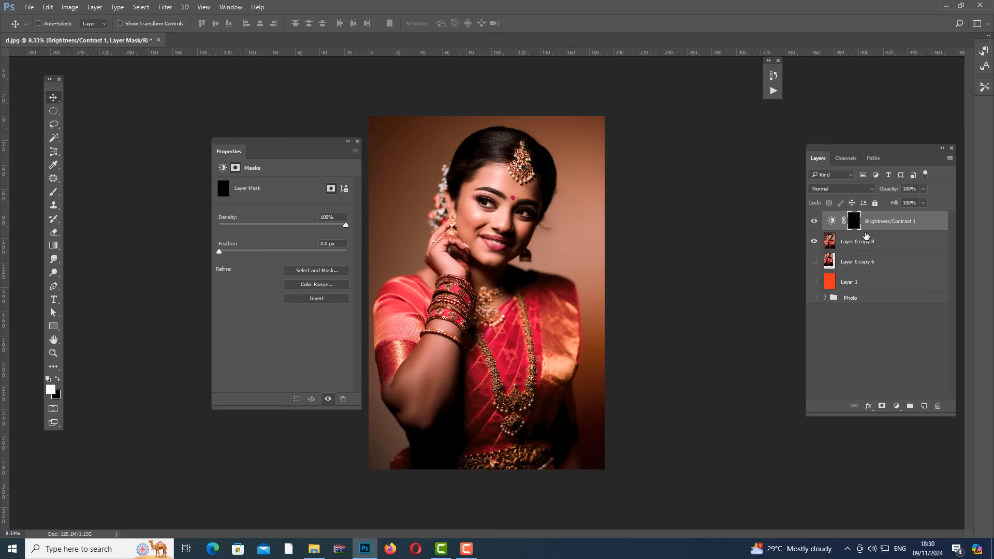
Paint white on the black adjustment mask over the face, arms and sari with a 1000 px Brush at 0% hardness.
click(53, 192)
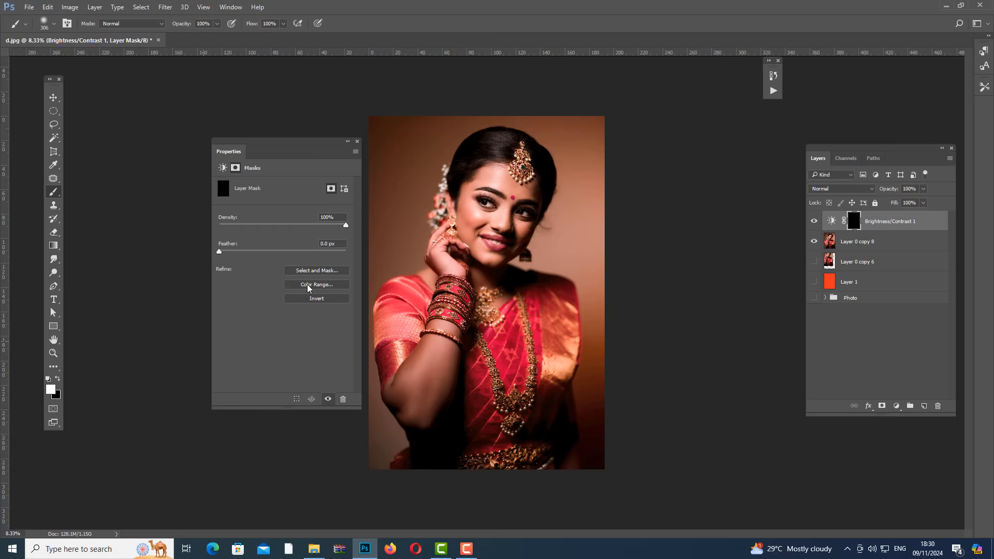
key(bracketright)
right_click(490, 217)
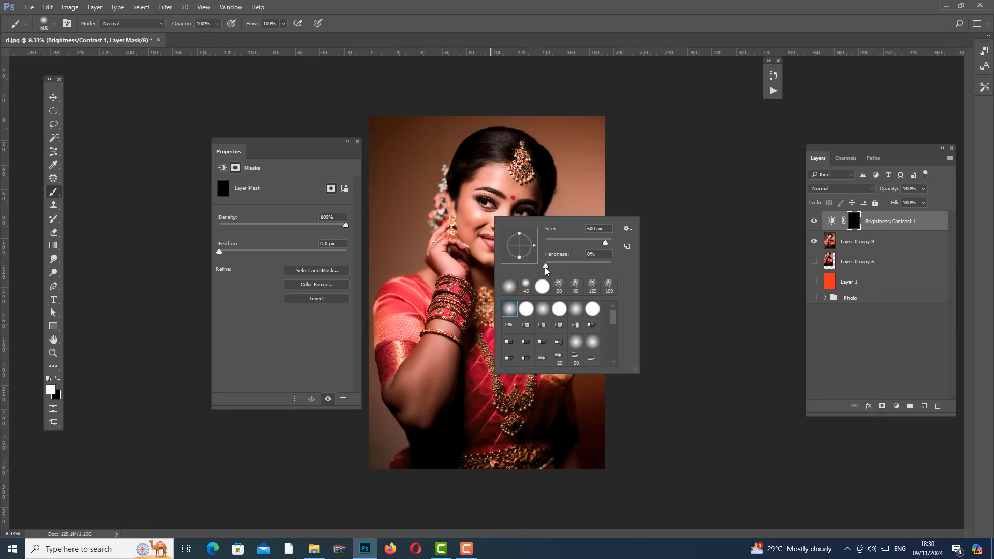
click(628, 14)
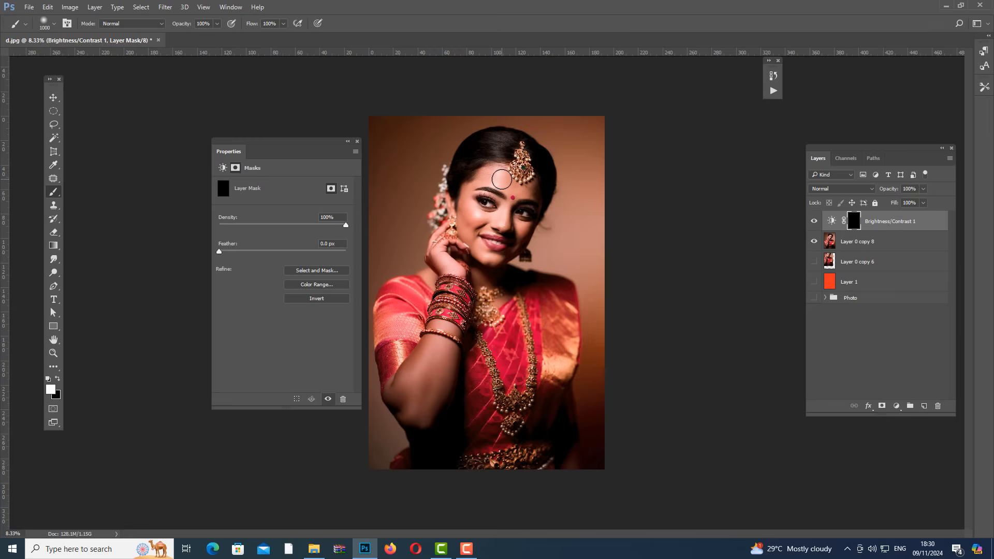
mouse_move(502, 179)
mouse_down()
mouse_move(465, 202)
mouse_move(469, 217)
mouse_move(486, 218)
mouse_move(467, 229)
mouse_move(477, 237)
mouse_move(513, 190)
mouse_move(527, 205)
mouse_move(498, 261)
mouse_move(482, 250)
mouse_move(456, 272)
mouse_move(439, 255)
mouse_move(441, 233)
mouse_move(458, 246)
mouse_move(457, 331)
mouse_move(412, 399)
mouse_move(446, 355)
mouse_move(418, 420)
mouse_move(436, 321)
mouse_move(390, 314)
mouse_move(413, 296)
mouse_up()
drag(555, 322, 559, 371)
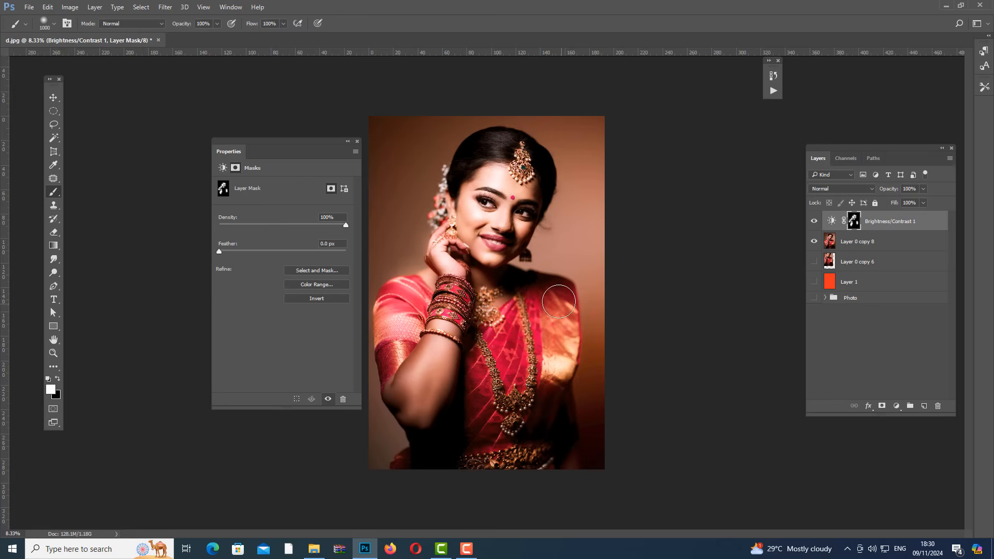
mouse_move(559, 301)
mouse_down()
mouse_move(556, 413)
mouse_move(537, 430)
mouse_move(535, 309)
mouse_move(517, 438)
mouse_move(516, 391)
mouse_move(494, 361)
mouse_move(498, 382)
mouse_move(489, 369)
mouse_move(504, 413)
mouse_move(531, 384)
mouse_move(512, 425)
mouse_move(520, 456)
mouse_move(538, 455)
mouse_move(465, 465)
mouse_up()
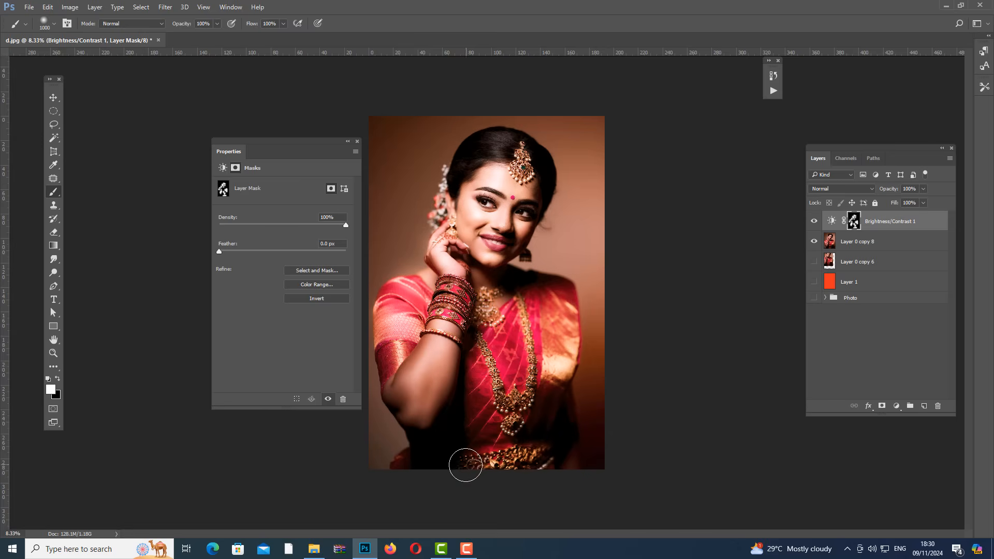
click(523, 164)
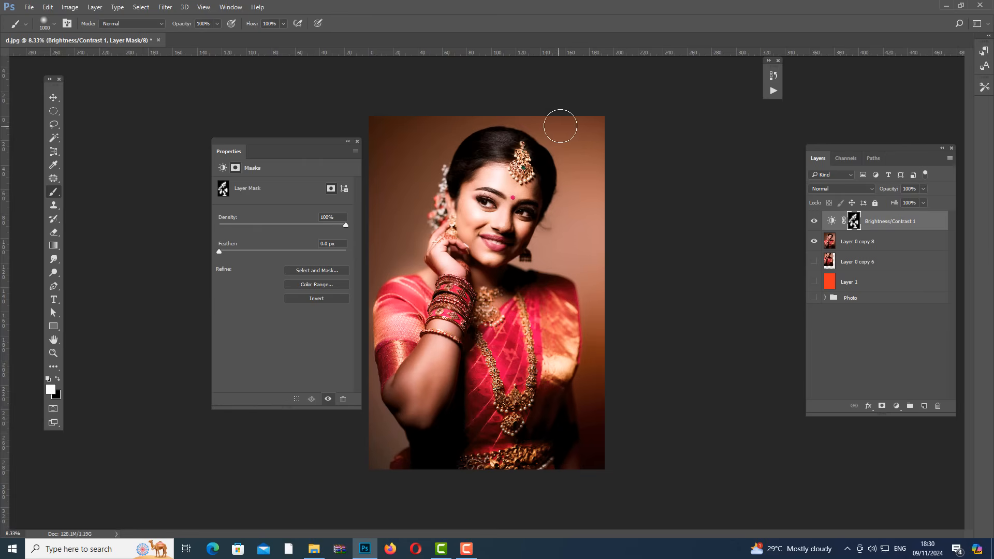
Compare the portrait with and without the masked Brightness/Contrast adjustment by toggling the layer's visibility.
click(813, 222)
click(814, 222)
click(814, 222)
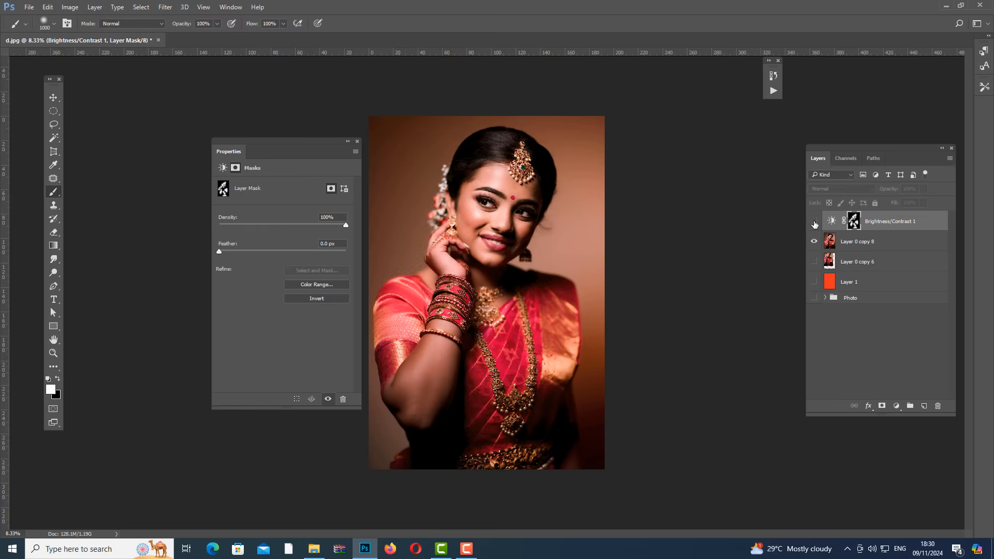
click(814, 222)
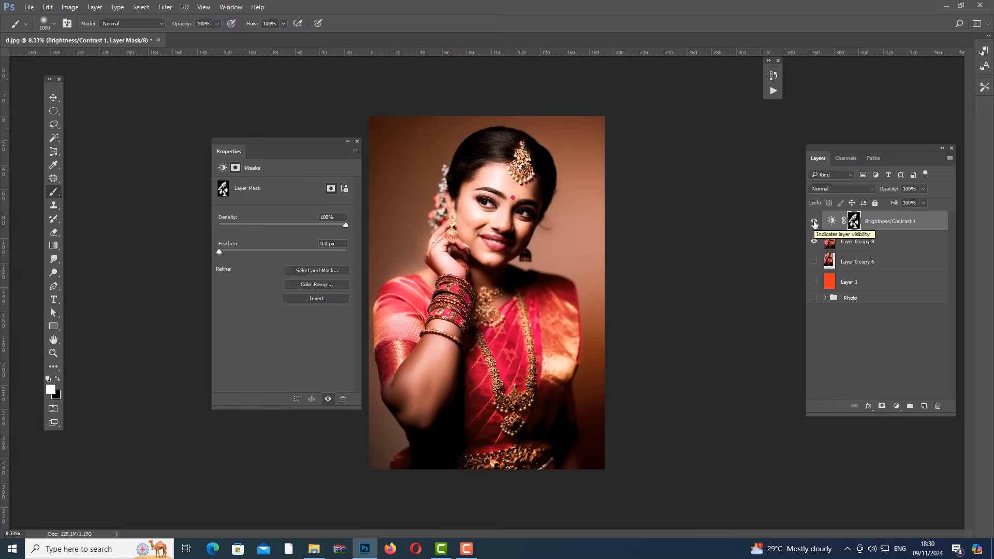
click(814, 222)
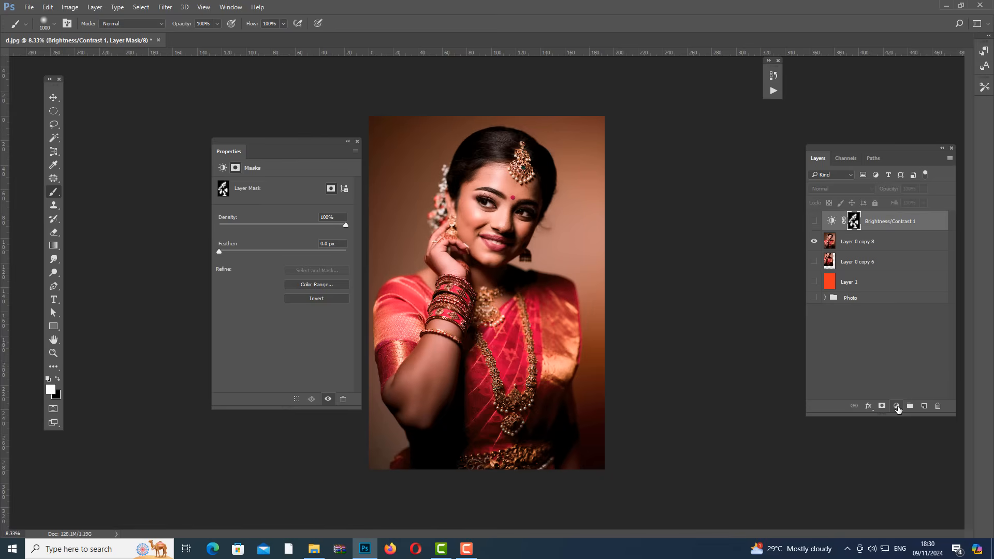
click(897, 407)
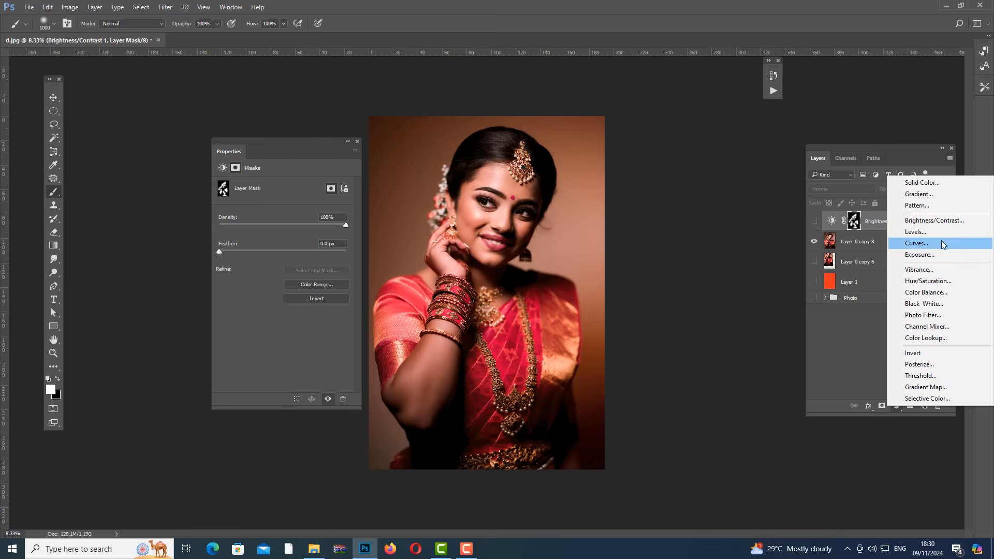
click(814, 221)
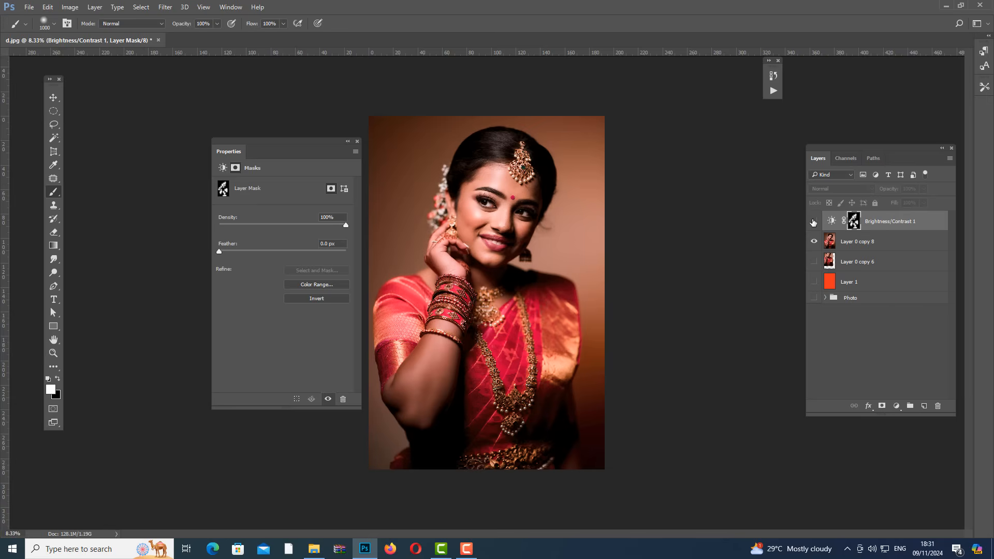
Look through the available adjustment layer types and switch to the Move tool.
click(897, 407)
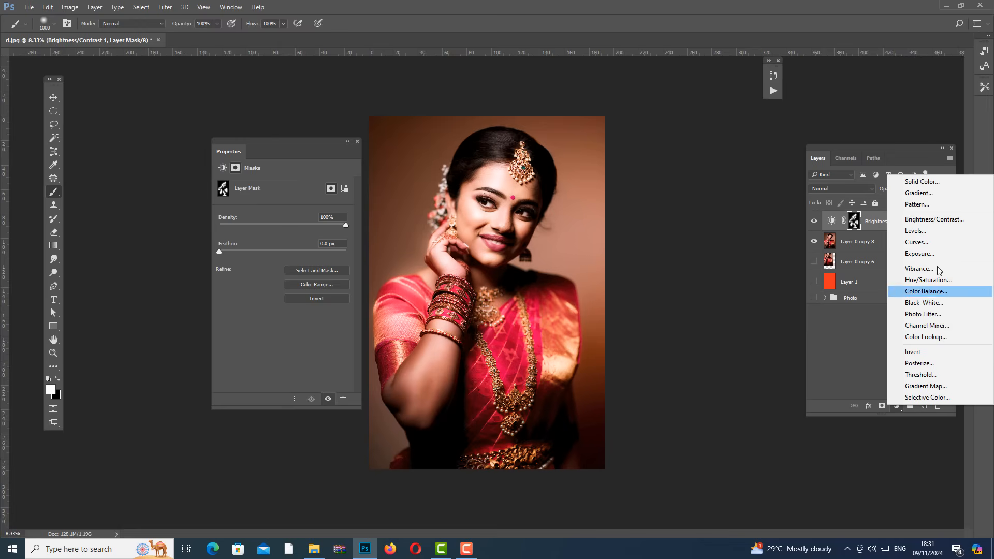
click(859, 352)
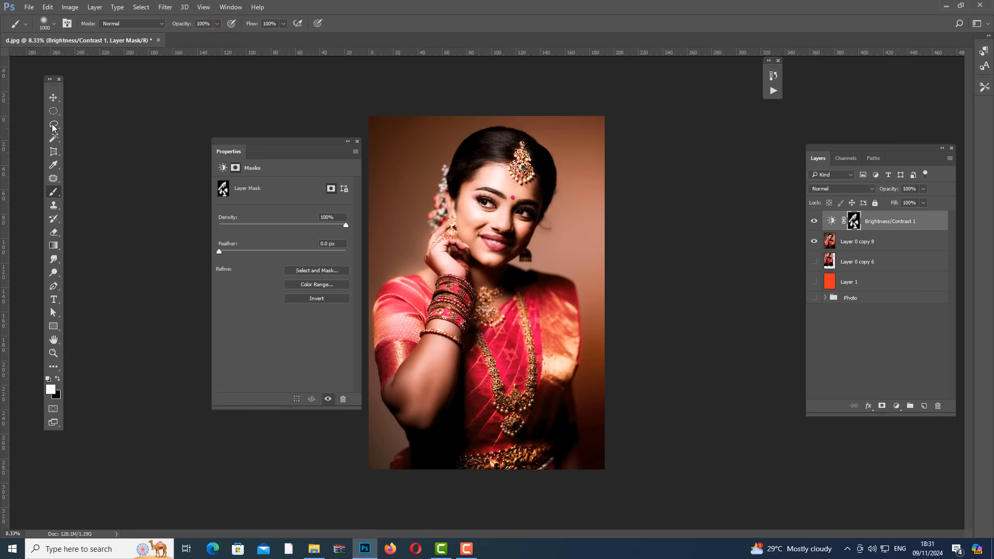
click(54, 97)
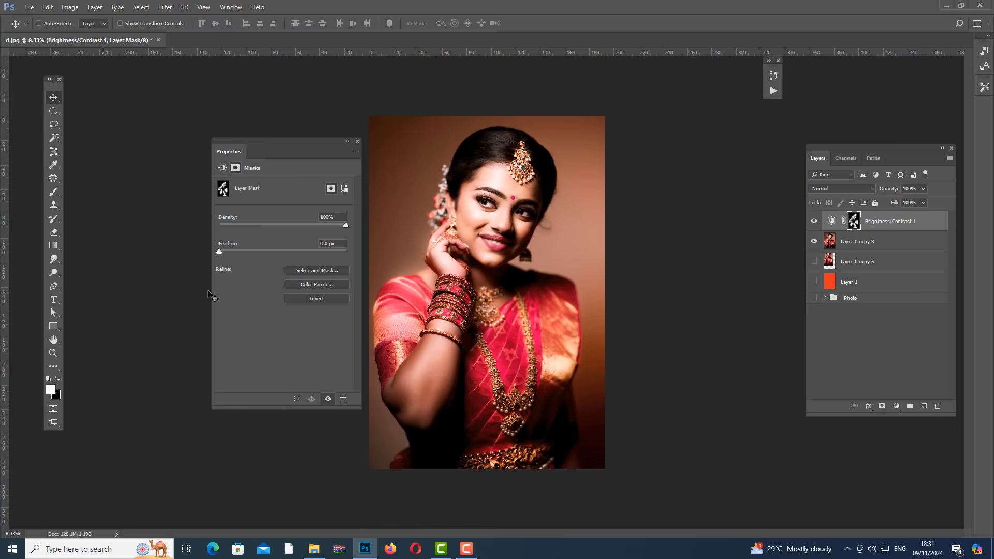
click(897, 407)
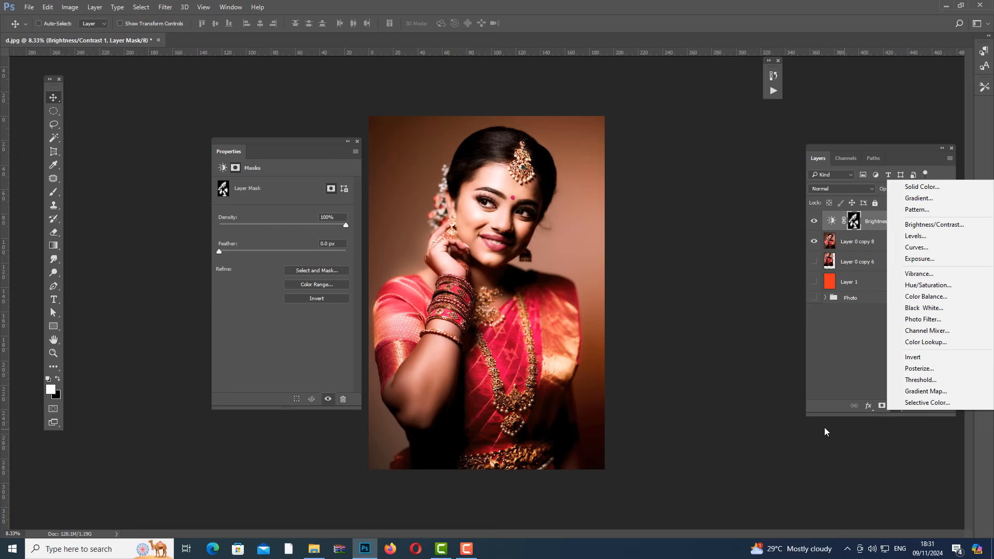
Close the Properties panel, then reopen the Brightness/Contrast adjustment's settings and set its brightness to 29.
click(358, 141)
click(357, 142)
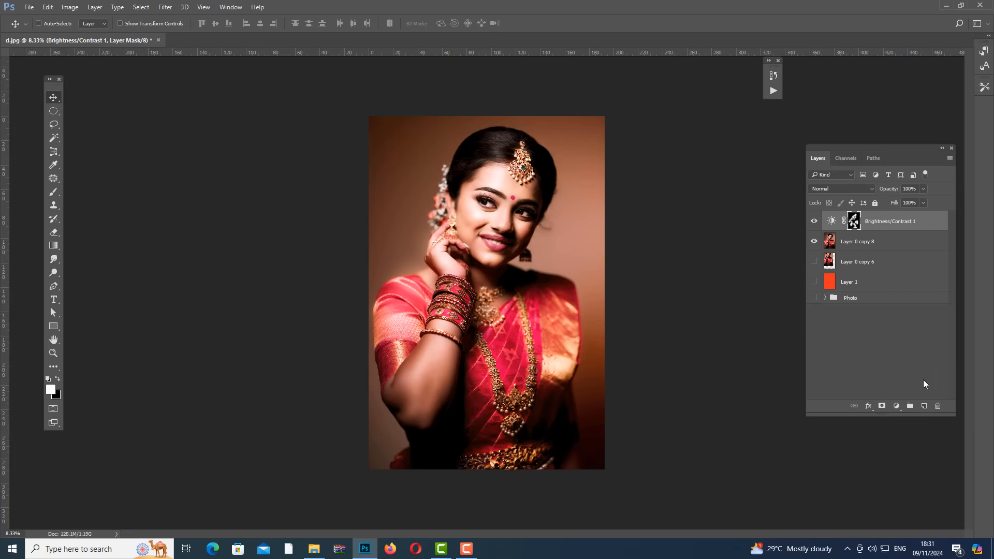
click(862, 360)
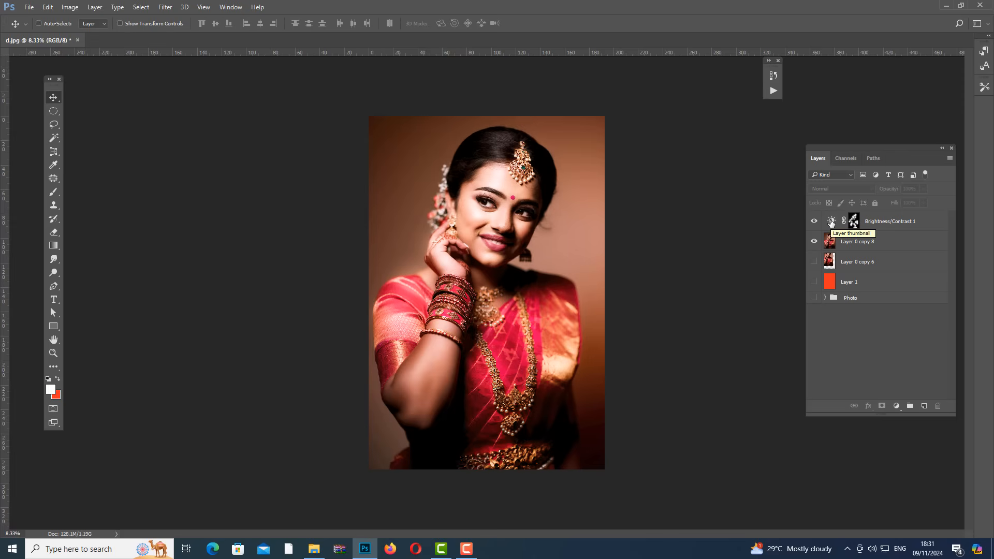
double_click(831, 222)
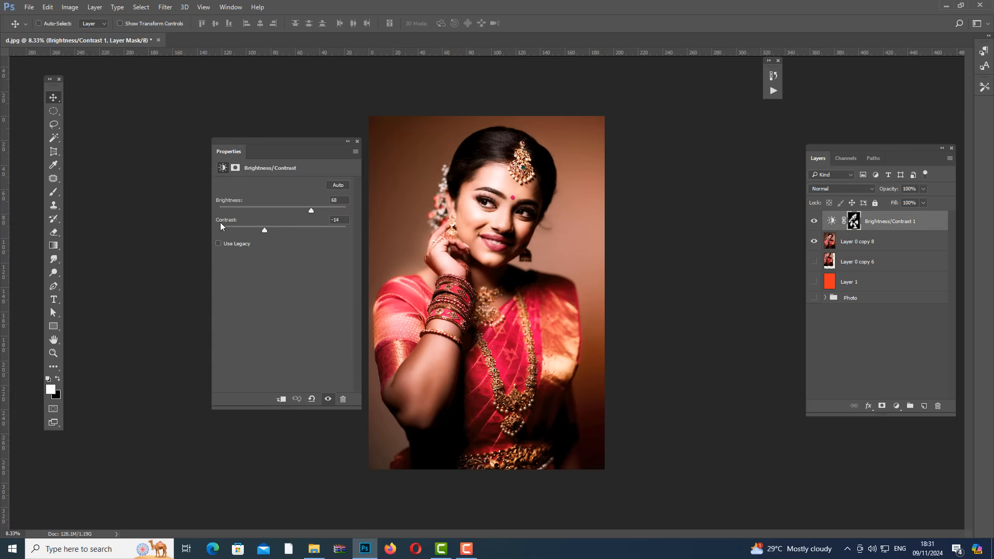
mouse_move(310, 210)
mouse_down()
mouse_move(286, 207)
mouse_move(320, 207)
mouse_move(269, 207)
mouse_move(345, 205)
mouse_move(291, 212)
mouse_up()
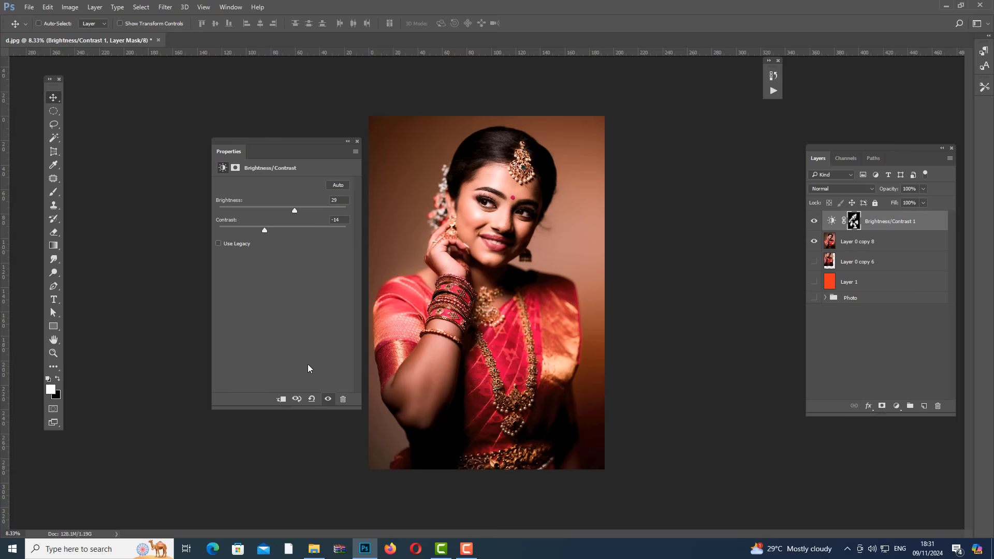
Move Layer 0 copy 8 about 70 cm right and 4 cm up, then show Layer 0 copy 6 and align it beside it.
click(849, 242)
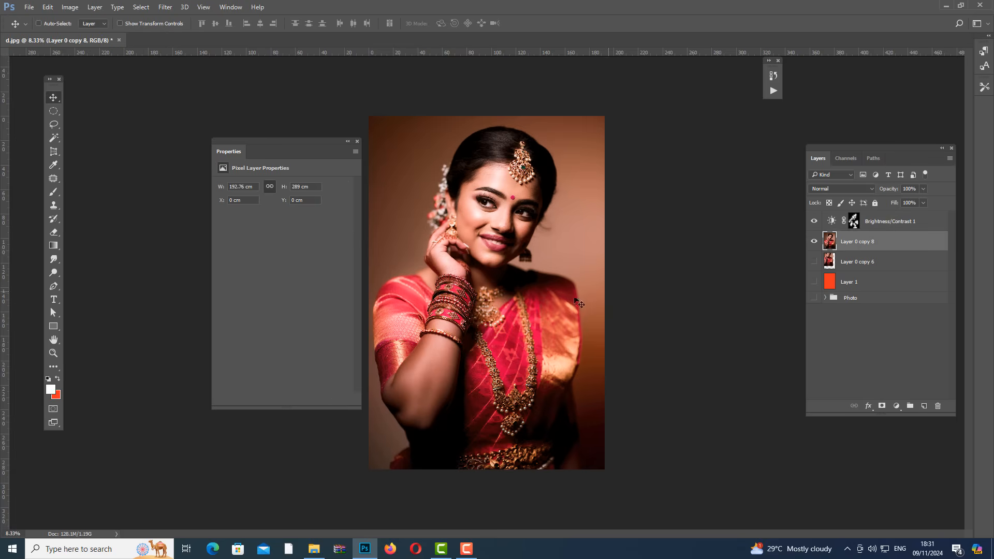
drag(508, 271, 605, 333)
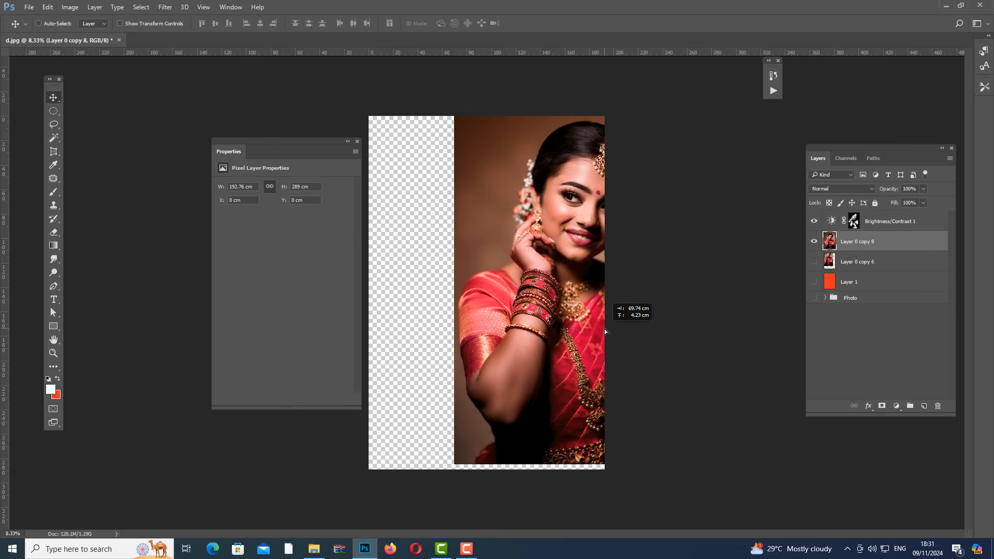
click(814, 262)
click(845, 264)
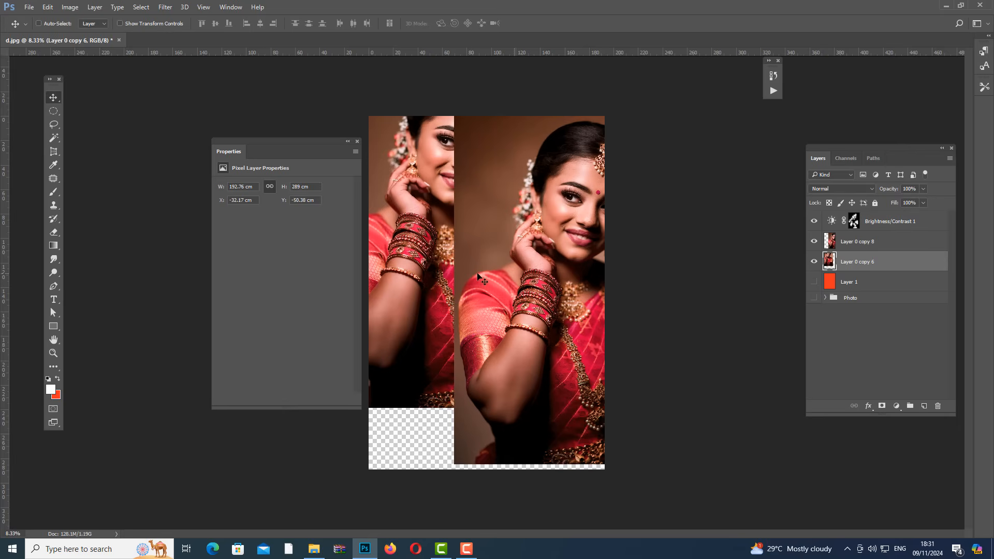
drag(397, 283, 421, 278)
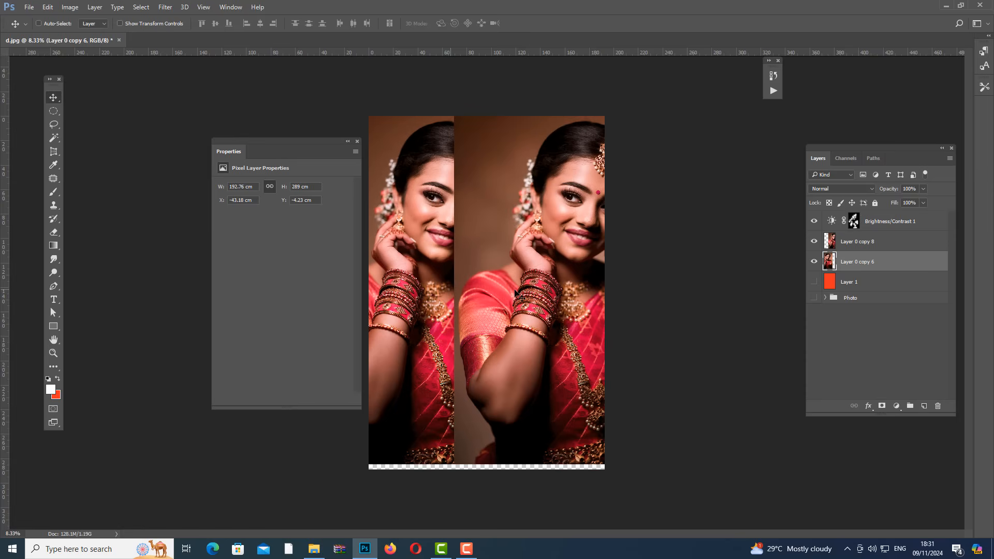
Toggle the Brightness/Contrast layer's visibility to check its effect on both side-by-side portraits.
click(814, 222)
click(815, 222)
click(816, 222)
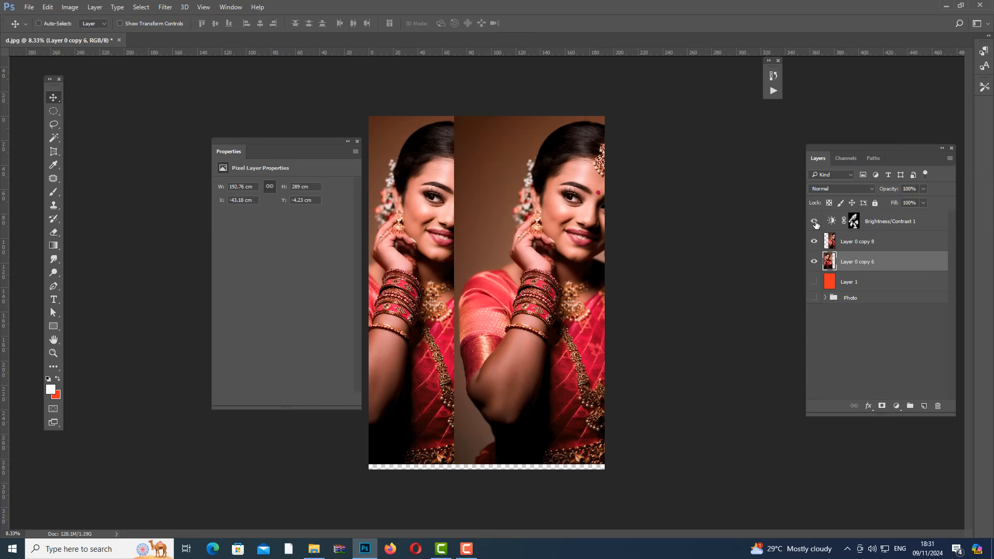
click(815, 223)
Fill the Brightness/Contrast layer's mask with white in Normal mode at 100% opacity.
click(855, 222)
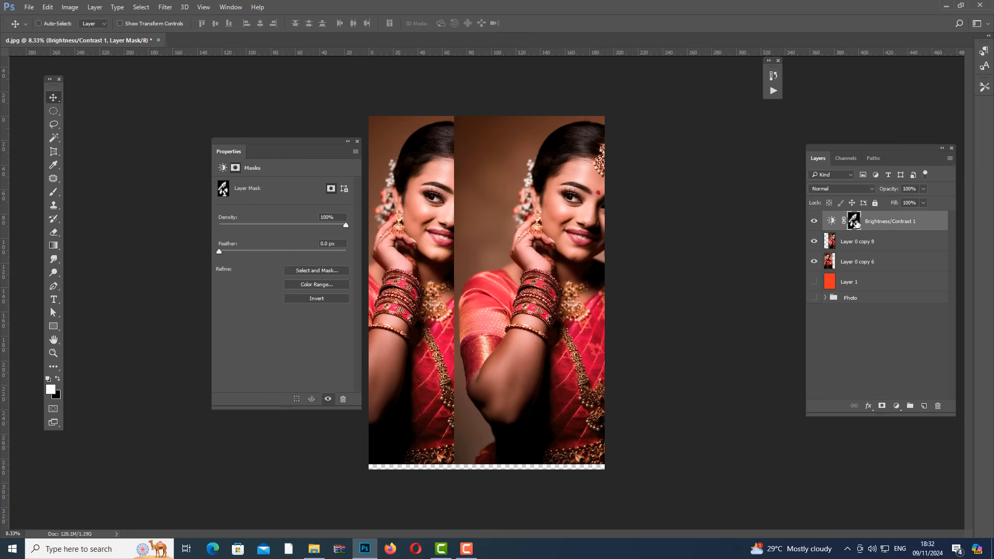
click(53, 7)
click(67, 166)
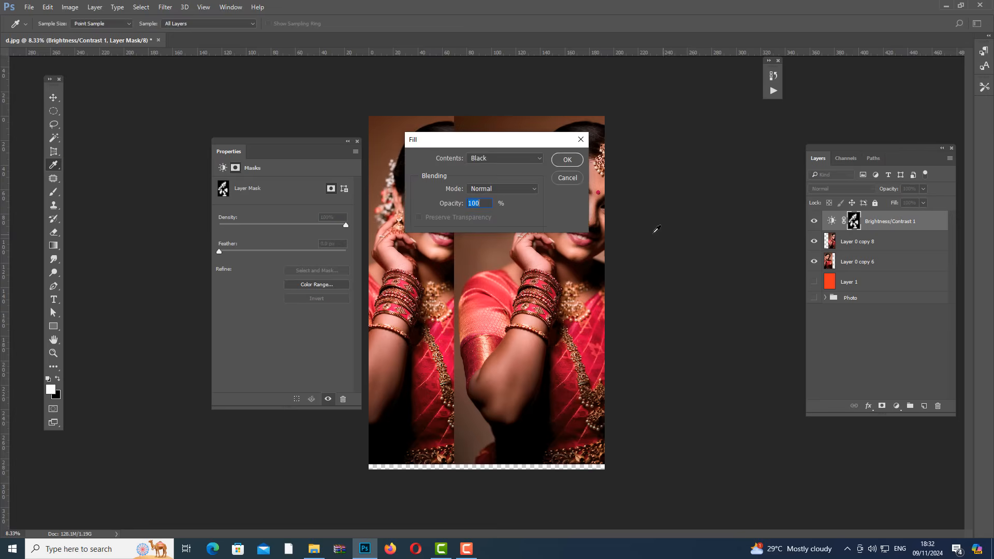
click(479, 159)
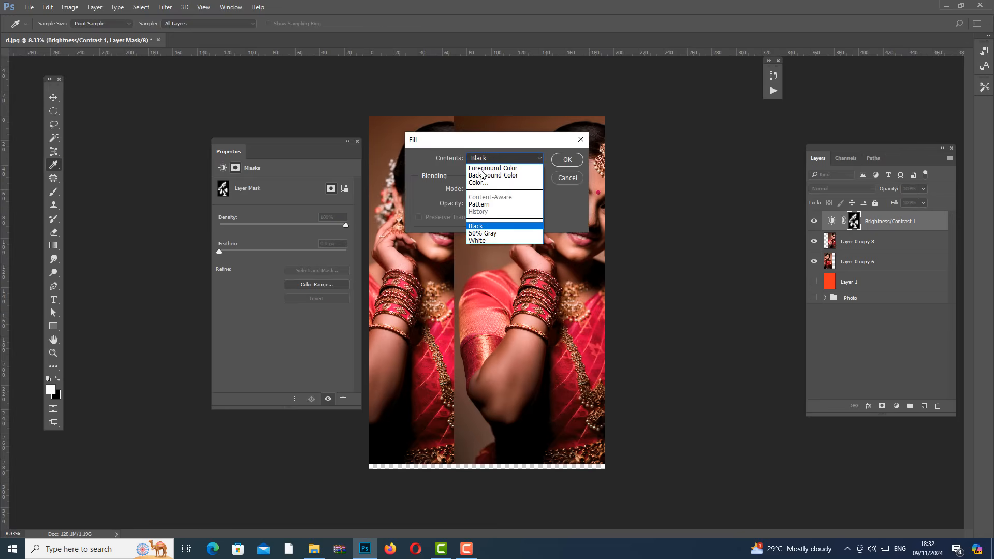
click(485, 243)
click(561, 162)
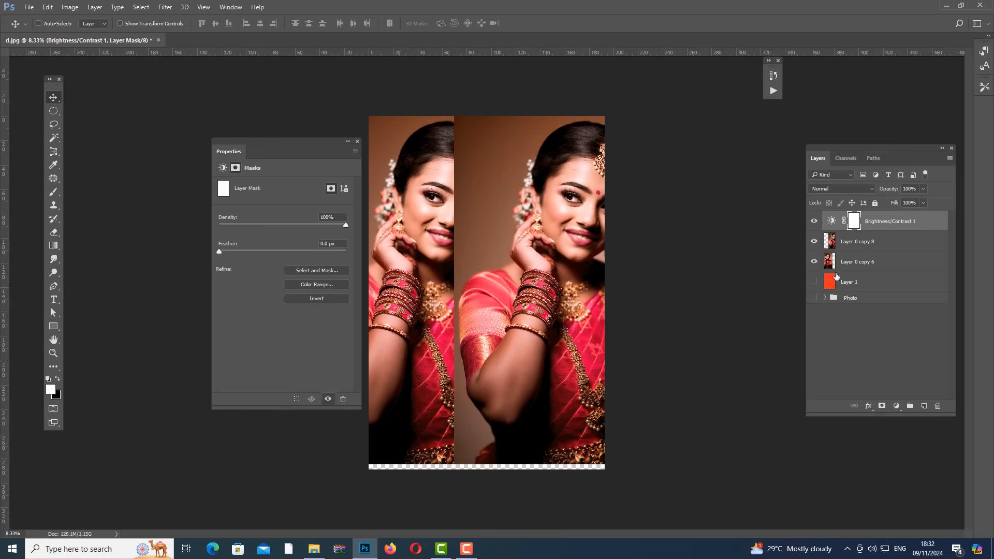
Toggle the visibility of Layer 0 copy 8 and the Brightness/Contrast layer to check the adjustment's effect on both portraits.
click(814, 242)
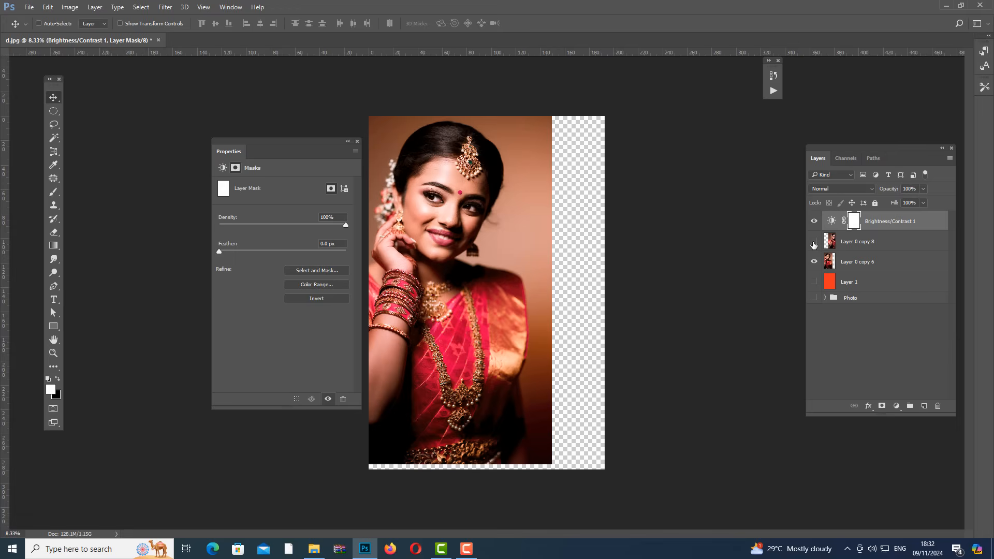
click(813, 241)
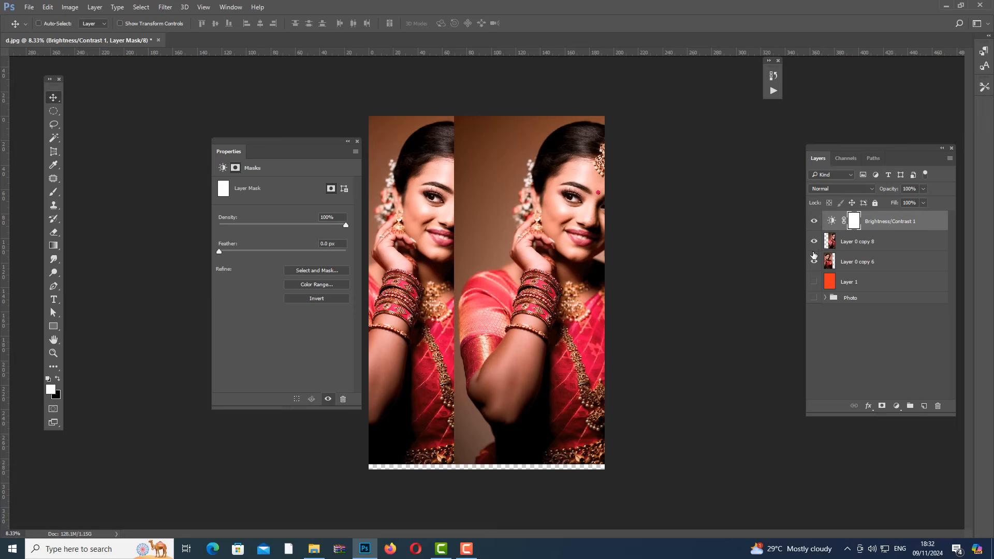
click(816, 222)
click(816, 222)
click(816, 222)
click(816, 222)
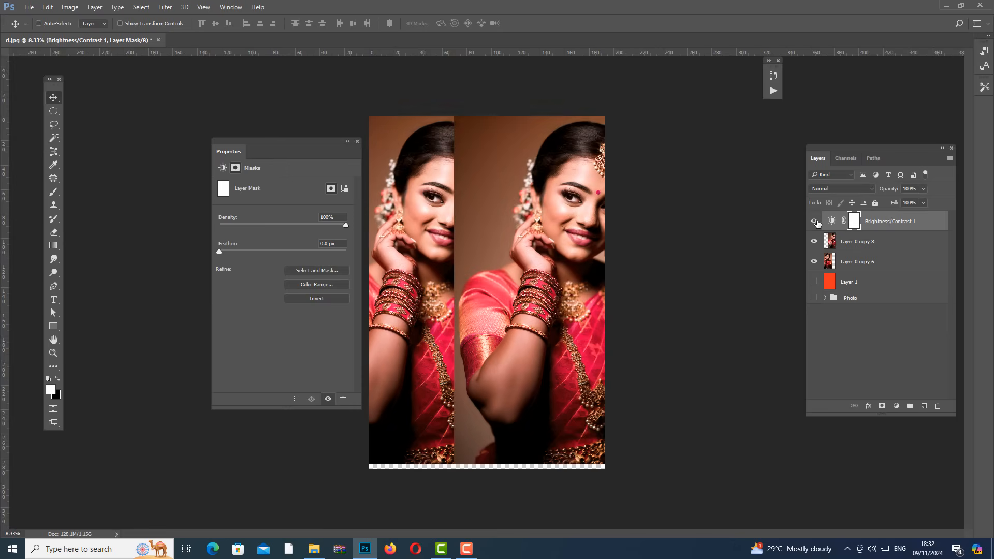
Clip the Brightness/Contrast adjustment to Layer 0 copy 8 and set its brightness to 150.
click(840, 246)
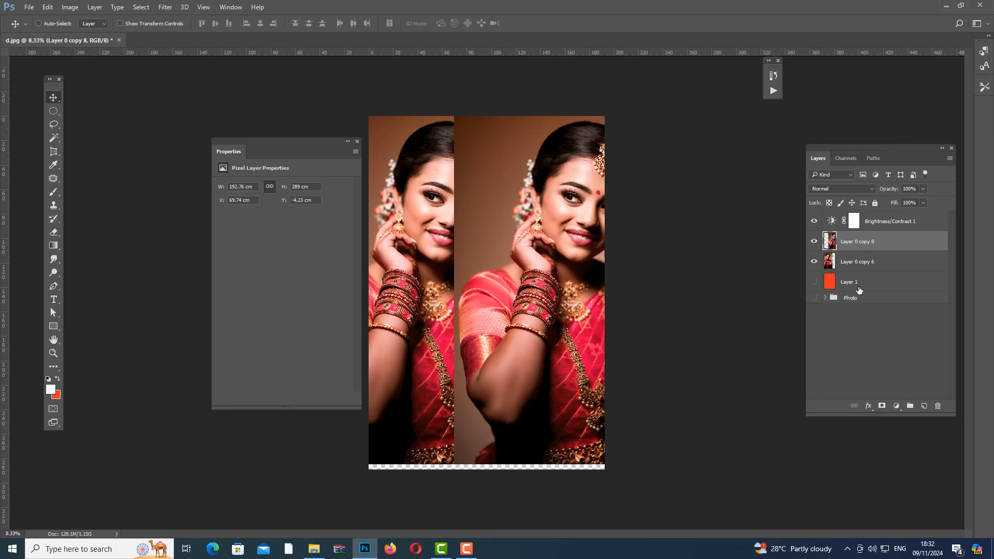
click(853, 263)
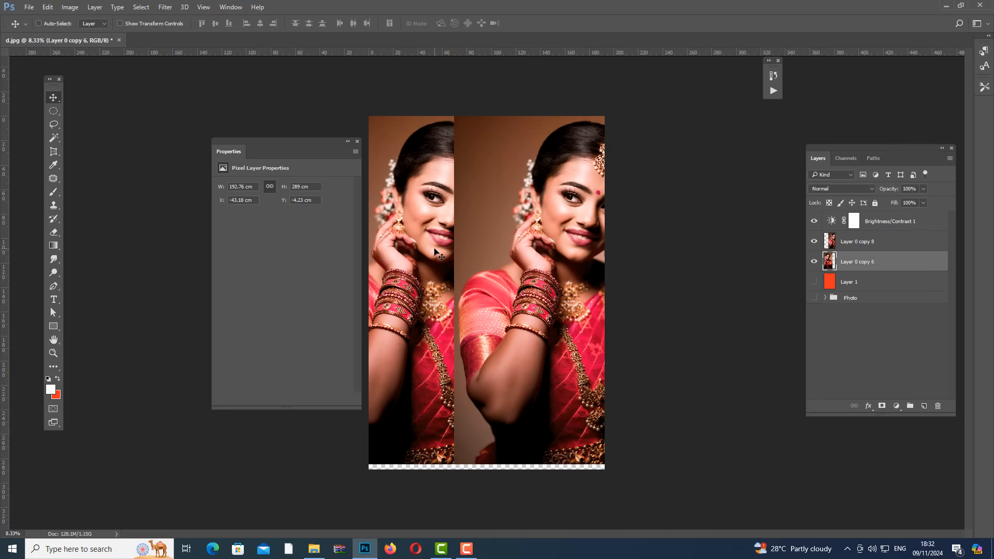
click(858, 243)
click(833, 222)
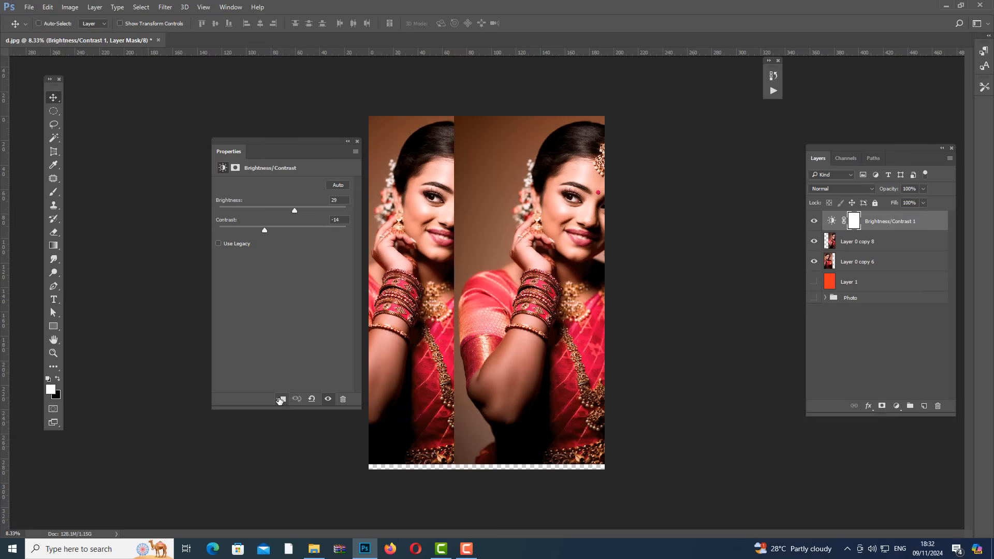
click(280, 399)
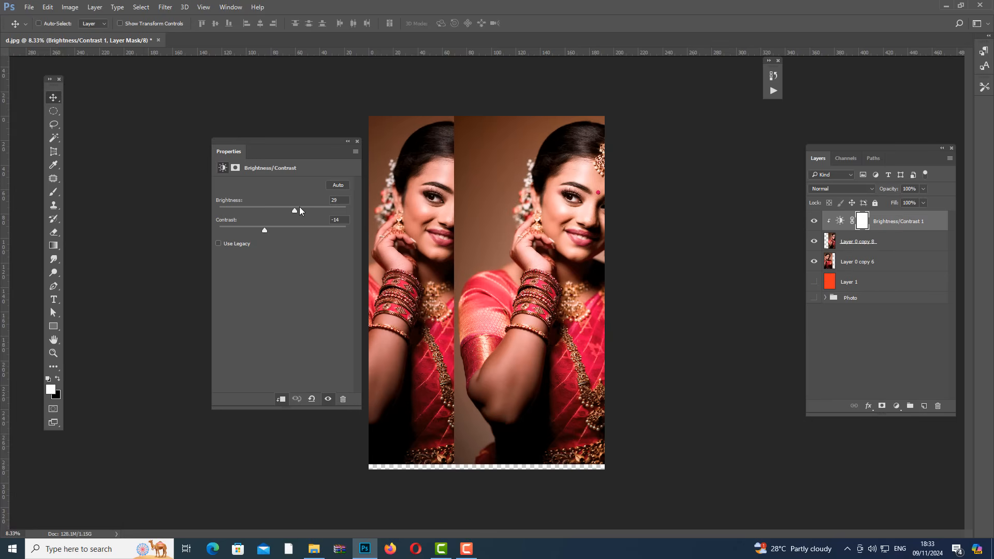
drag(296, 211, 358, 232)
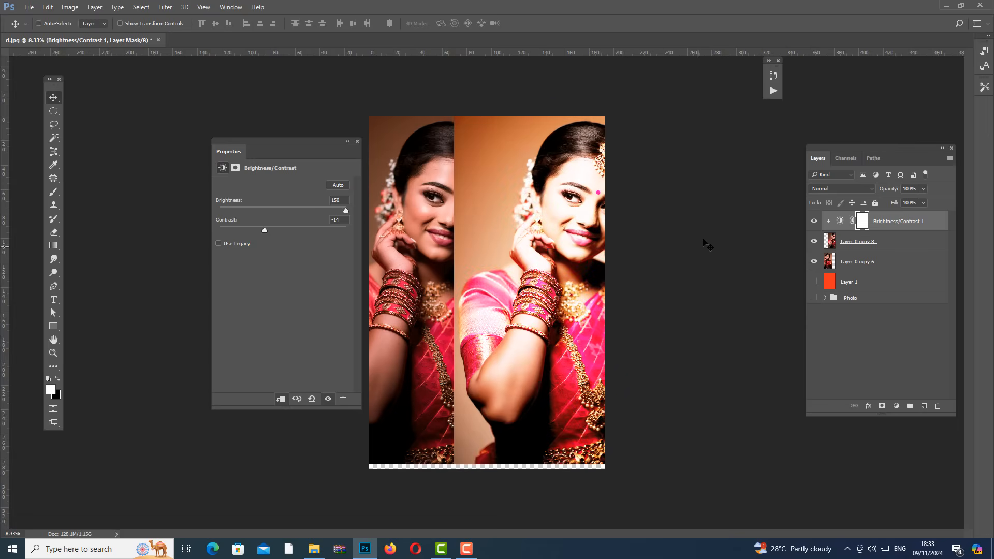
Release and reapply the Brightness/Contrast layer's clipping to Layer 0 copy 8 three times to compare both states.
alt+click(851, 229)
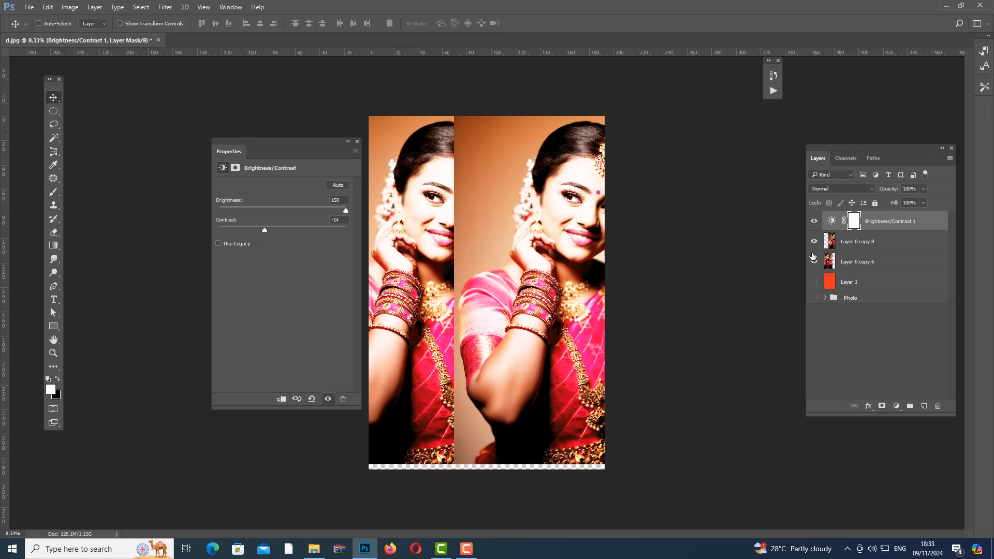
click(281, 400)
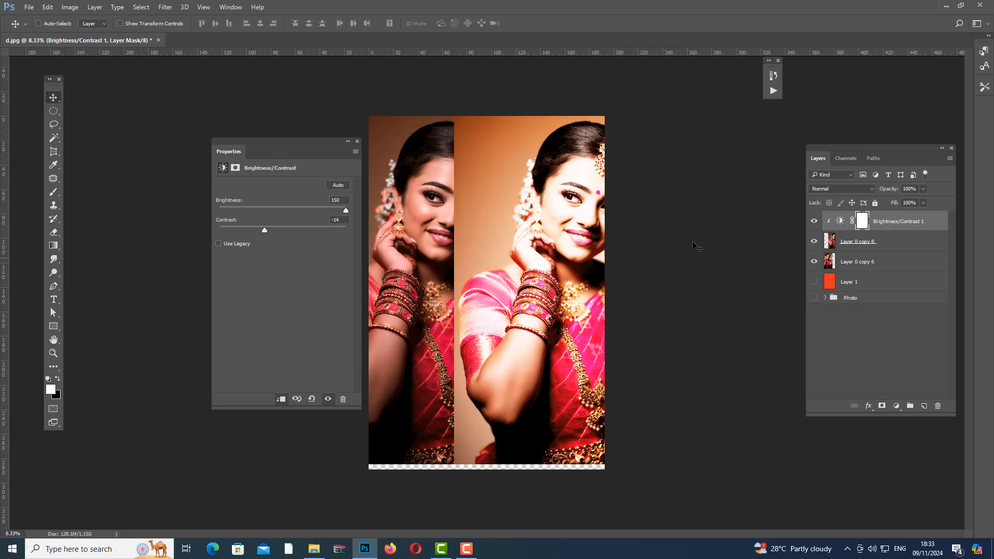
click(281, 399)
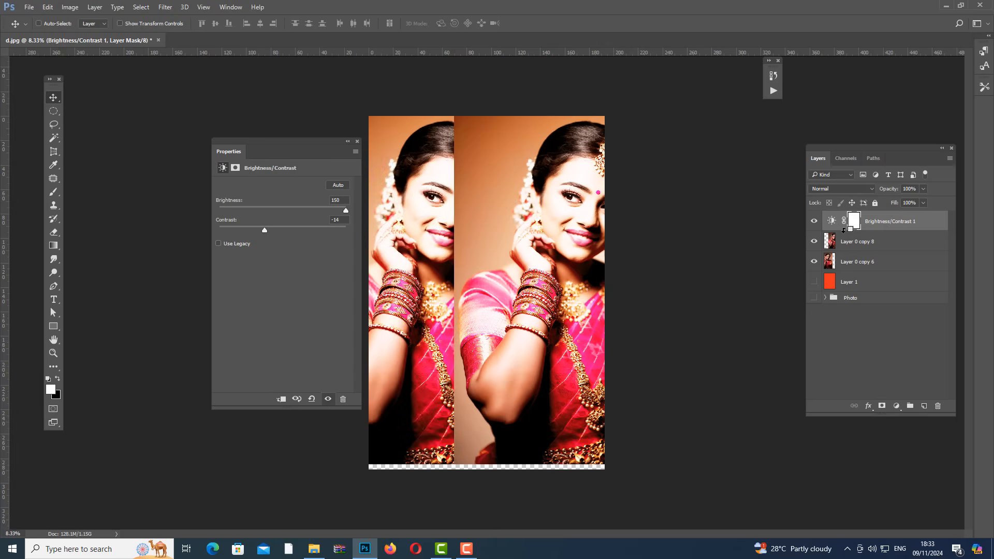
alt+click(843, 230)
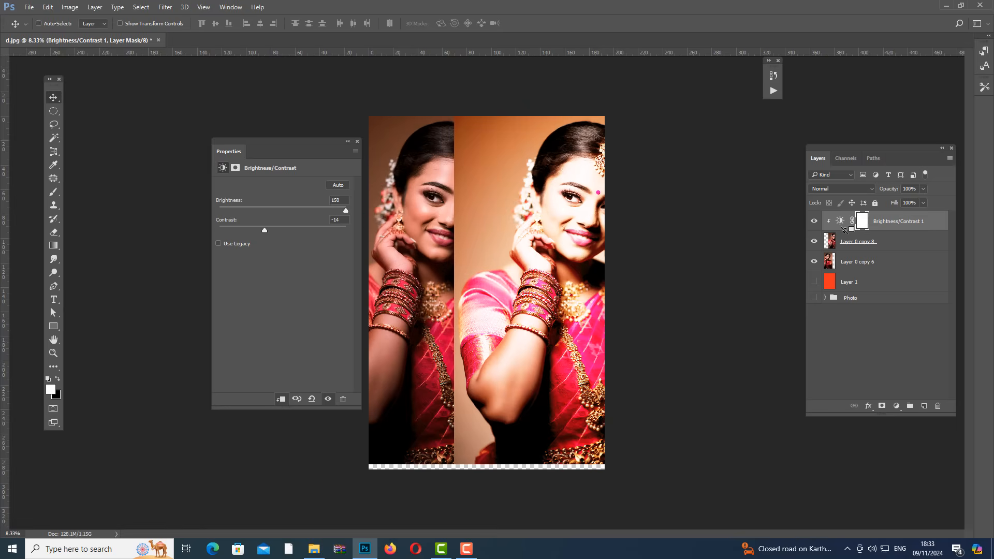
alt+click(844, 230)
alt+click(844, 230)
Add a Hue/Saturation adjustment clipped to Layer 0 copy 8 with hue +45 and saturation -82, and close its settings.
click(896, 406)
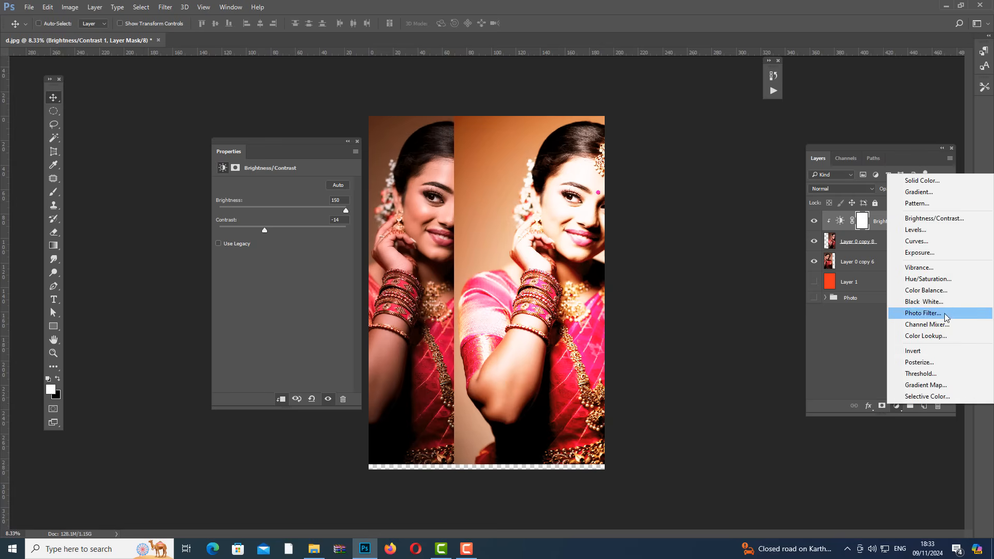
click(928, 279)
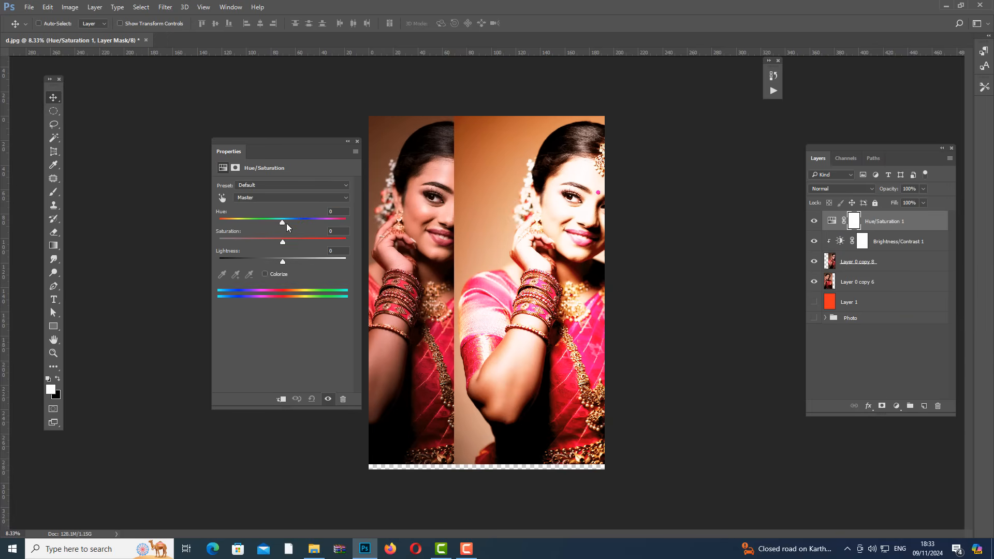
drag(283, 223, 312, 224)
click(281, 399)
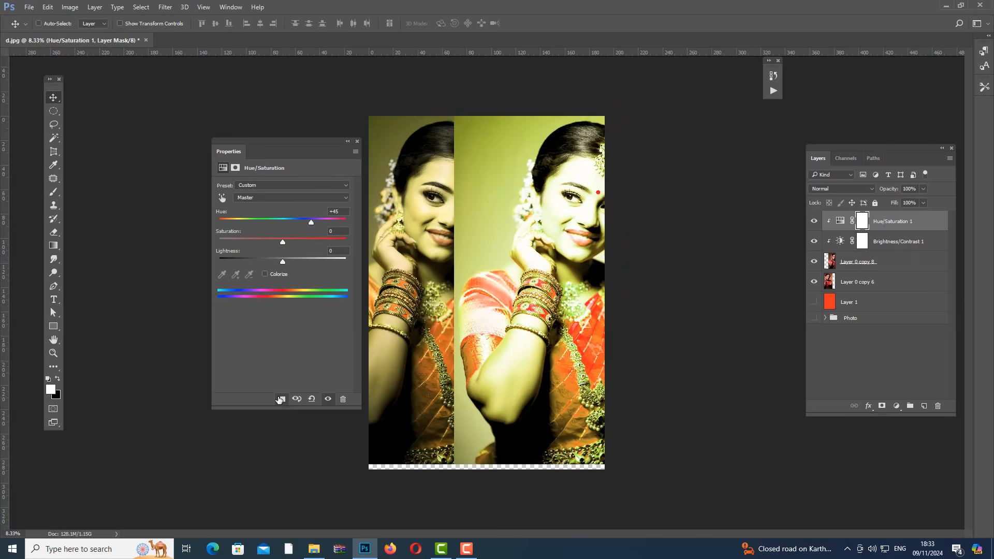
drag(298, 241, 230, 244)
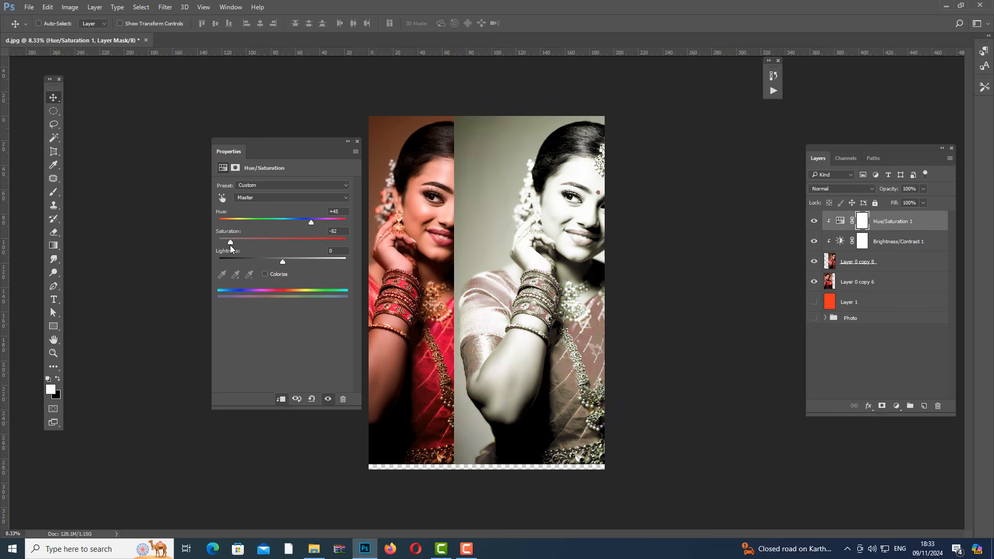
click(357, 141)
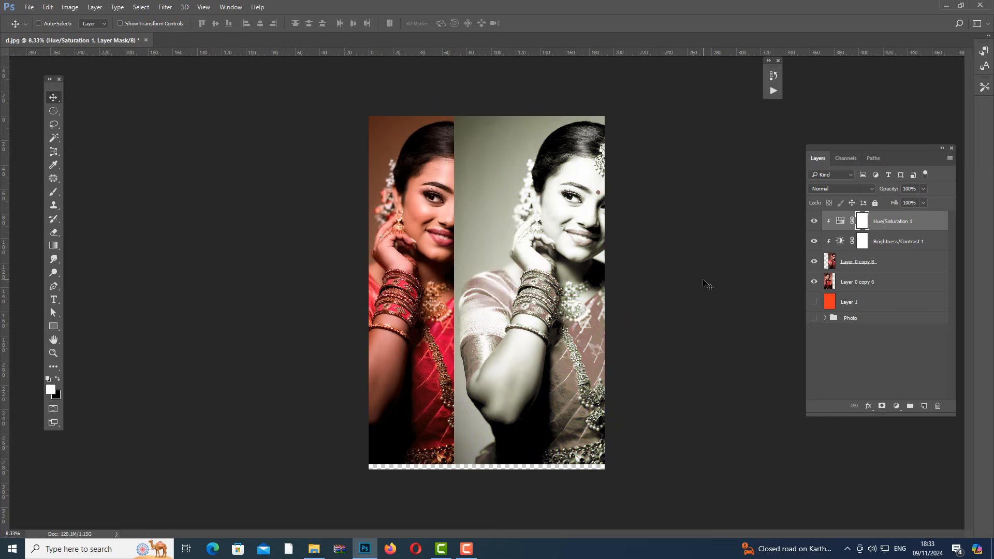